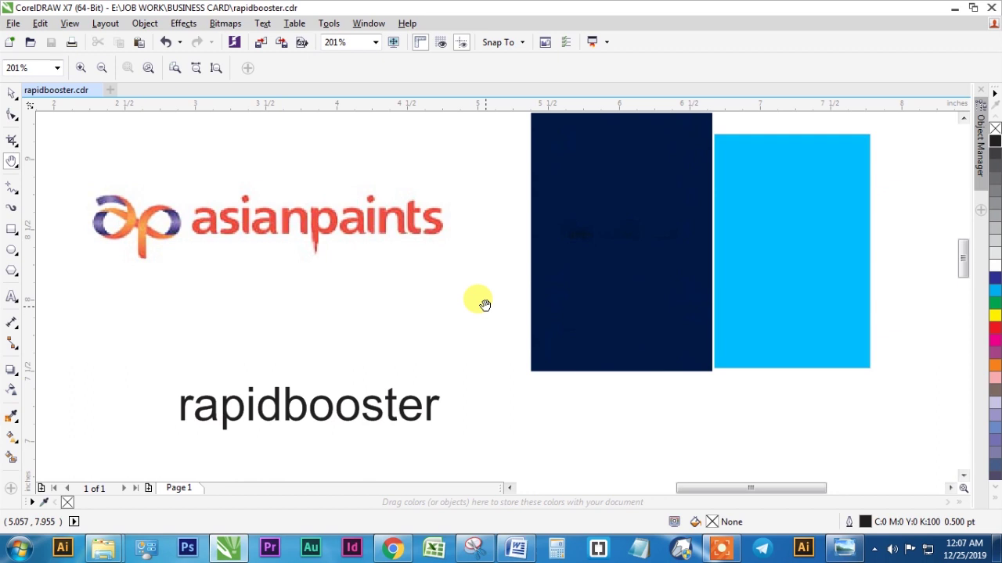
Step: Delete the asianpaints logo bitmap above the rapidbooster text
{"action": "key", "text": "space"}
{"action": "left_click", "coordinate": [410, 228]}
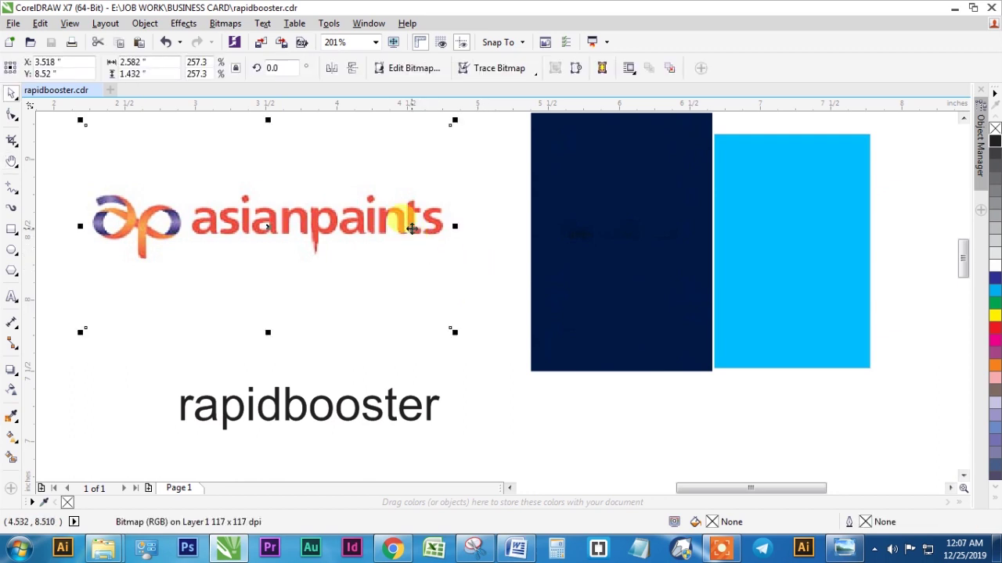
{"action": "key", "text": "Delete"}
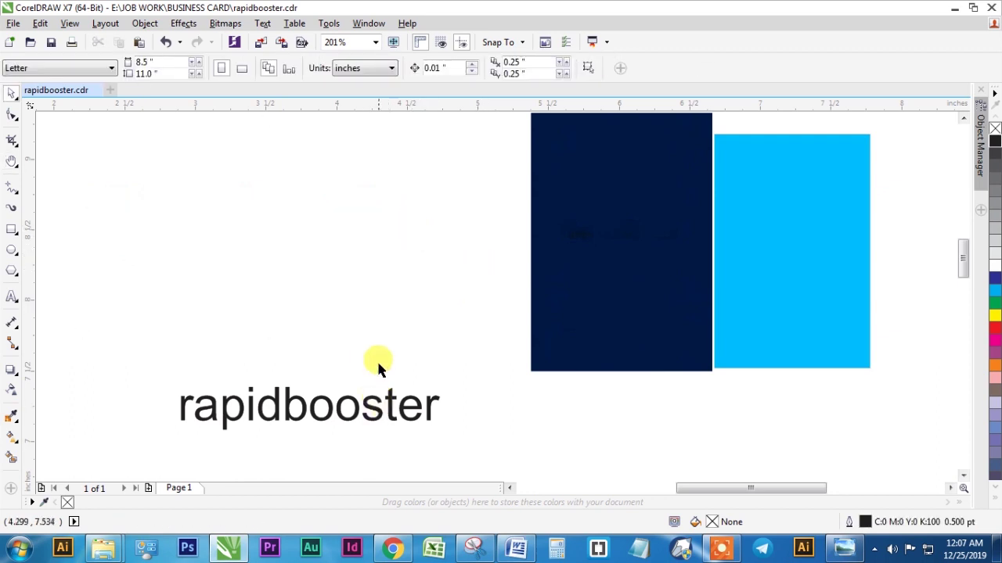
{"action": "key", "text": "ctrl+z"}
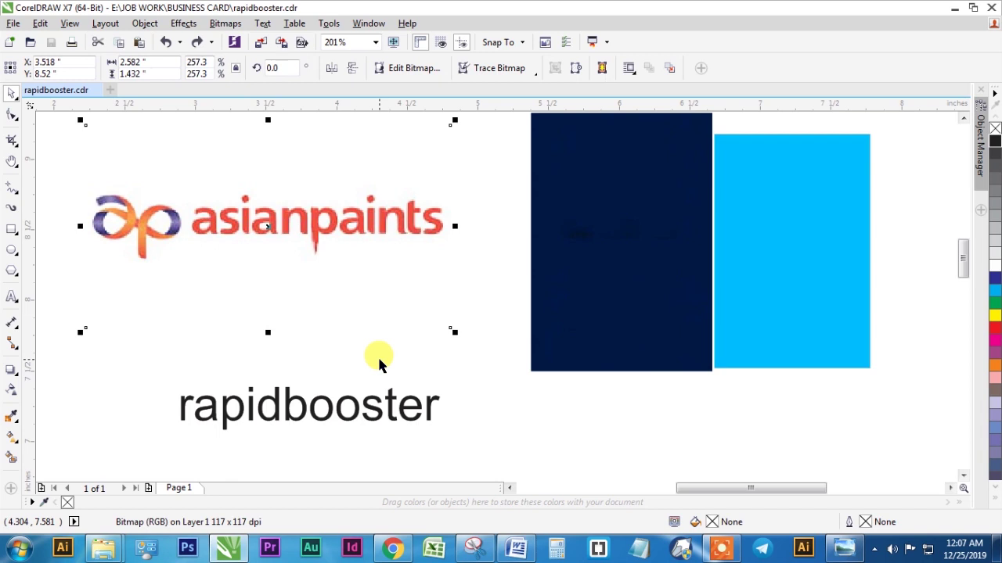
{"action": "key", "text": "Delete"}
Step: Rearrange the large navy and cyan rectangles so that there is a gap between them
{"action": "left_click_drag", "start_coordinate": [635, 343], "coordinate": [605, 315]}
{"action": "left_click_drag", "start_coordinate": [754, 312], "coordinate": [767, 304]}
{"action": "left_click_drag", "start_coordinate": [639, 315], "coordinate": [619, 286]}
Step: Draw a rectangle about 0.395 by 0.556 inches below the large navy one, sample its navy colour and start a fountain fill
{"action": "left_click", "coordinate": [634, 384]}
{"action": "key", "text": "F6"}
{"action": "left_click_drag", "start_coordinate": [574, 337], "coordinate": [633, 420]}
{"action": "key", "text": "ctrl+shift+e"}
{"action": "left_click", "coordinate": [579, 252]}
{"action": "key", "text": "F11"}
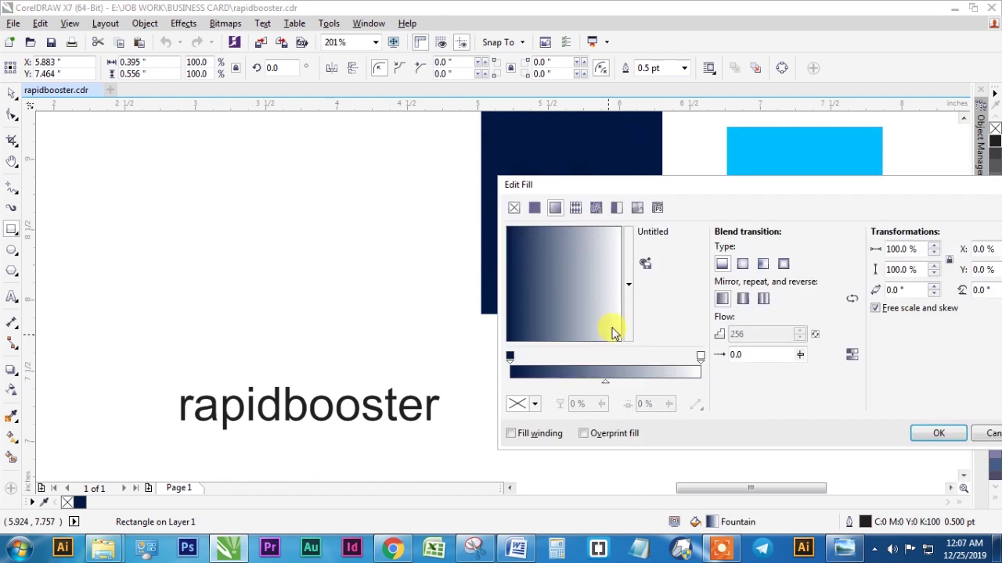
Step: Try adding an intermediate gradient stop at 66% in navy C100 M84 Y33 K56
{"action": "left_click", "coordinate": [701, 359]}
{"action": "double_click", "coordinate": [527, 358]}
{"action": "left_click_drag", "start_coordinate": [527, 358], "coordinate": [635, 358]}
{"action": "left_click", "coordinate": [517, 404]}
{"action": "left_click", "coordinate": [592, 271]}
{"action": "left_click", "coordinate": [583, 300]}
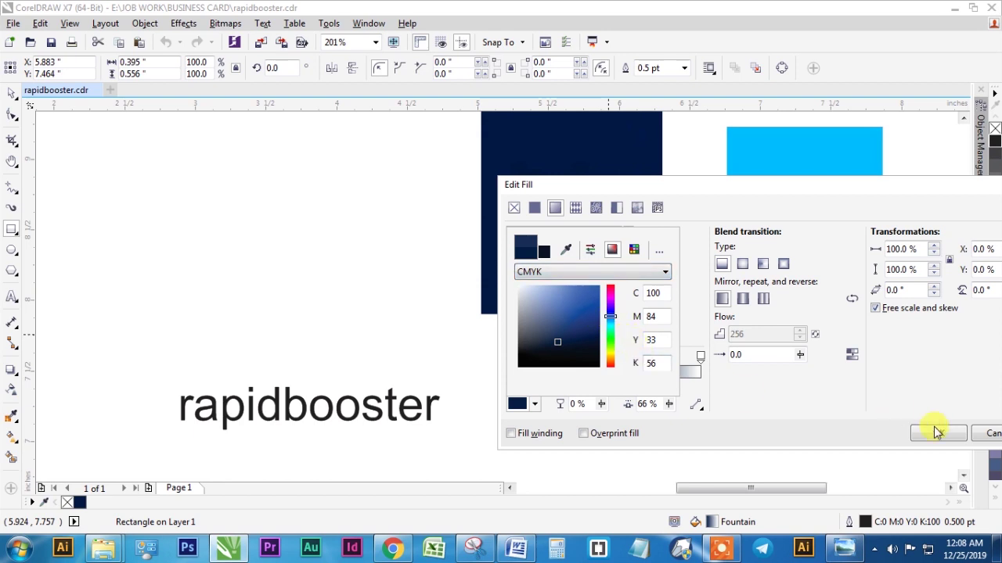
{"action": "left_click", "coordinate": [926, 429]}
{"action": "left_click", "coordinate": [699, 358]}
{"action": "mouse_move", "coordinate": [696, 356]}
{"action": "left_mouse_down"}
{"action": "mouse_move", "coordinate": [673, 359]}
{"action": "mouse_move", "coordinate": [688, 358]}
{"action": "left_mouse_up"}
{"action": "double_click", "coordinate": [687, 357]}
{"action": "double_click", "coordinate": [673, 356]}
{"action": "double_click", "coordinate": [693, 357]}
Step: Set the gradient's end colour to blue C100 M89 Y0 K2, remove the intermediate stop and apply the fill
{"action": "left_click", "coordinate": [700, 356]}
{"action": "left_click", "coordinate": [518, 404]}
{"action": "mouse_move", "coordinate": [609, 310]}
{"action": "left_mouse_down"}
{"action": "mouse_move", "coordinate": [612, 325]}
{"action": "mouse_move", "coordinate": [588, 299]}
{"action": "mouse_move", "coordinate": [600, 308]}
{"action": "left_mouse_up"}
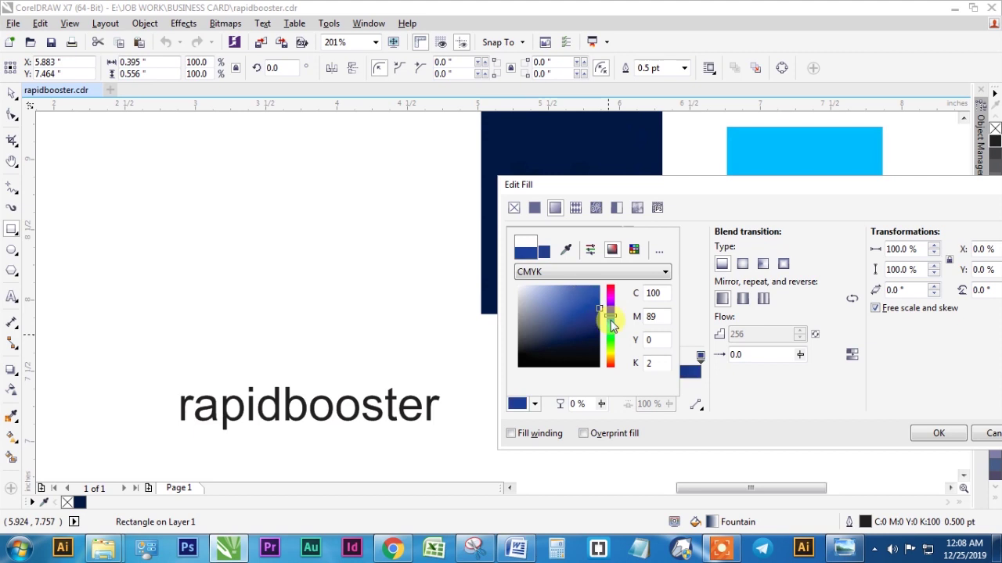
{"action": "left_click", "coordinate": [738, 374]}
{"action": "double_click", "coordinate": [634, 358]}
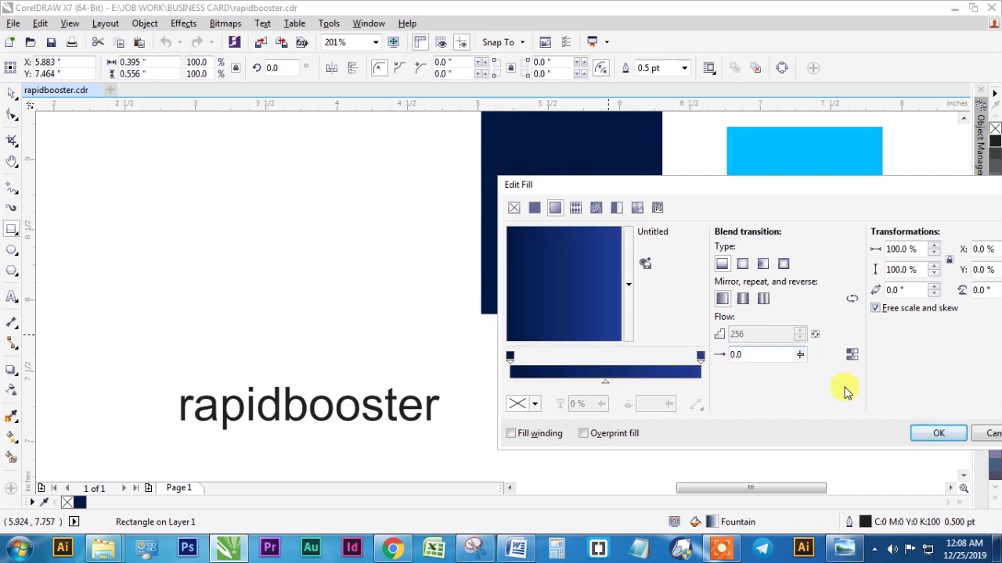
{"action": "left_click", "coordinate": [937, 433]}
Step: Draw a second rectangle about 0.291 by 0.493 inches beside the navy gradient one and sample the cyan fill for it
{"action": "key", "text": "space"}
{"action": "left_click", "coordinate": [668, 390]}
{"action": "key", "text": "F6"}
{"action": "left_click_drag", "start_coordinate": [644, 342], "coordinate": [685, 411]}
{"action": "key", "text": "ctrl+shift+e"}
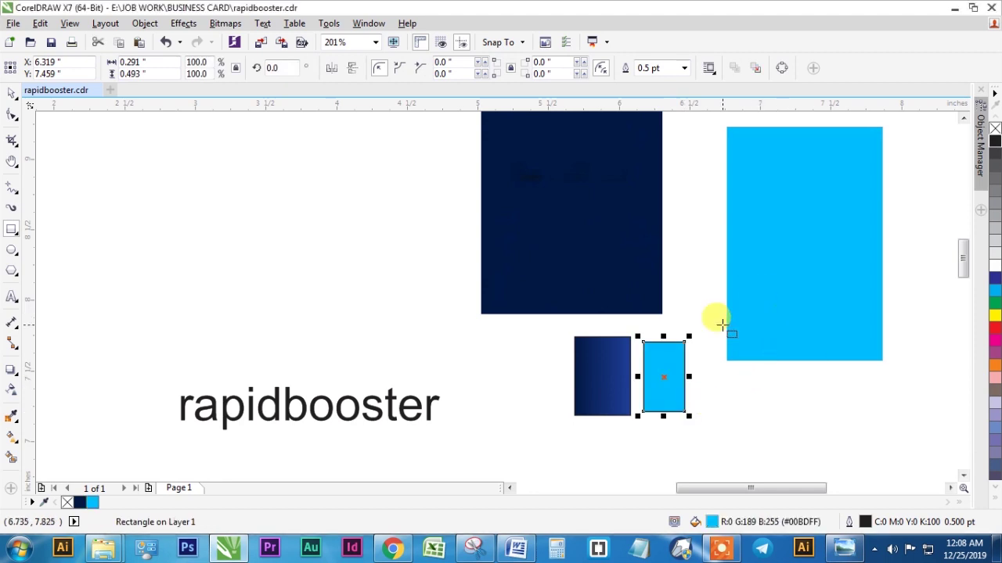
Step: Apply a fountain fill to the small cyan rectangle, running from cyan to light blue C40 M0 Y0 K0
{"action": "key", "text": "F11"}
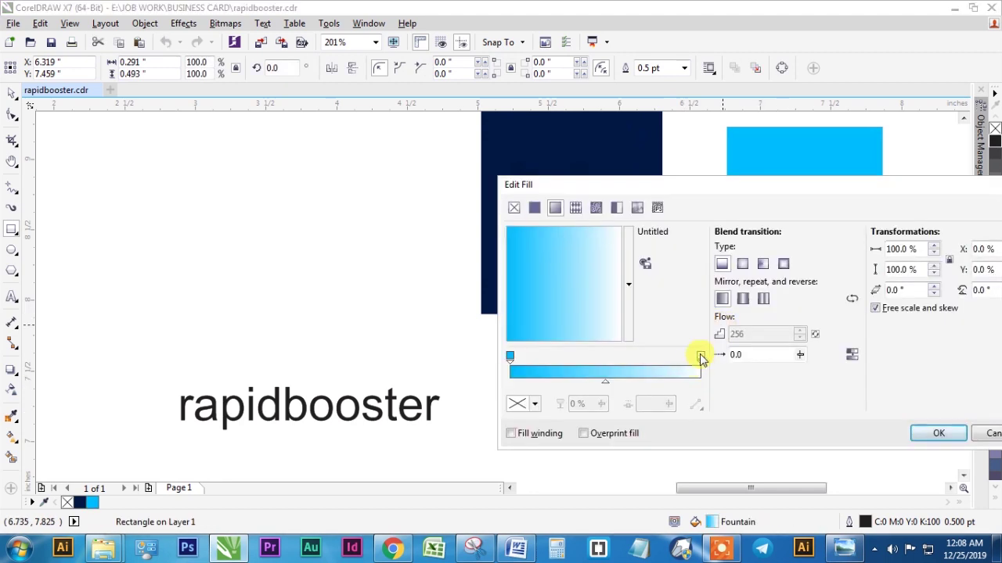
{"action": "left_click", "coordinate": [700, 356]}
{"action": "left_click", "coordinate": [523, 407]}
{"action": "left_click_drag", "start_coordinate": [610, 315], "coordinate": [610, 324]}
{"action": "left_click", "coordinate": [583, 303]}
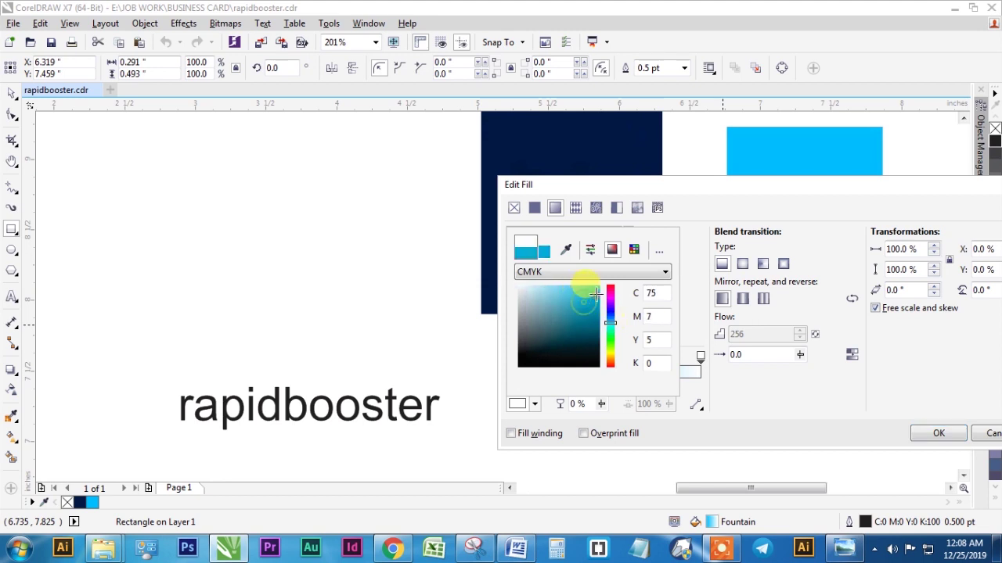
{"action": "left_click", "coordinate": [760, 408]}
{"action": "left_click", "coordinate": [536, 404]}
{"action": "double_click", "coordinate": [654, 292]}
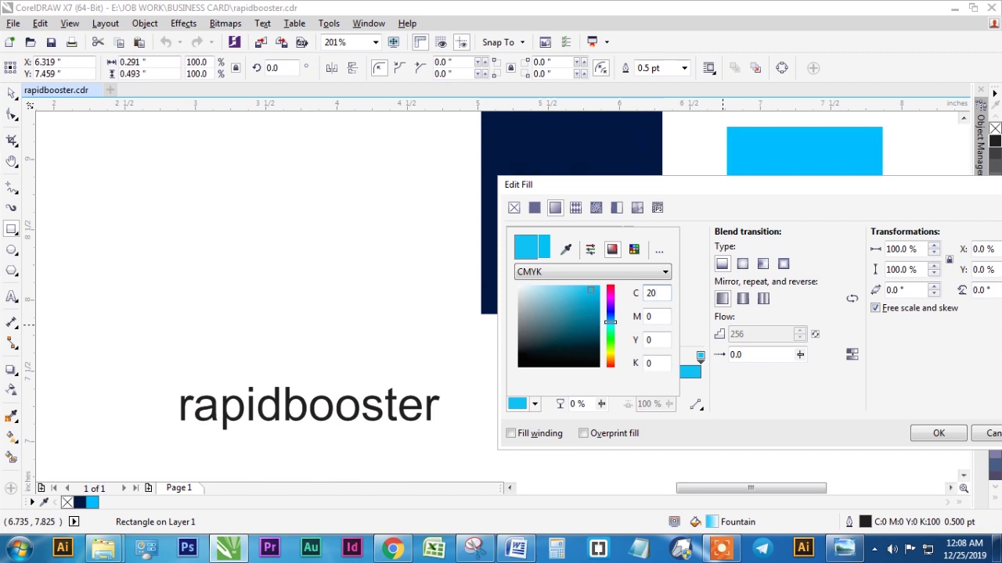
{"action": "type", "text": "40"}
{"action": "left_click", "coordinate": [755, 388]}
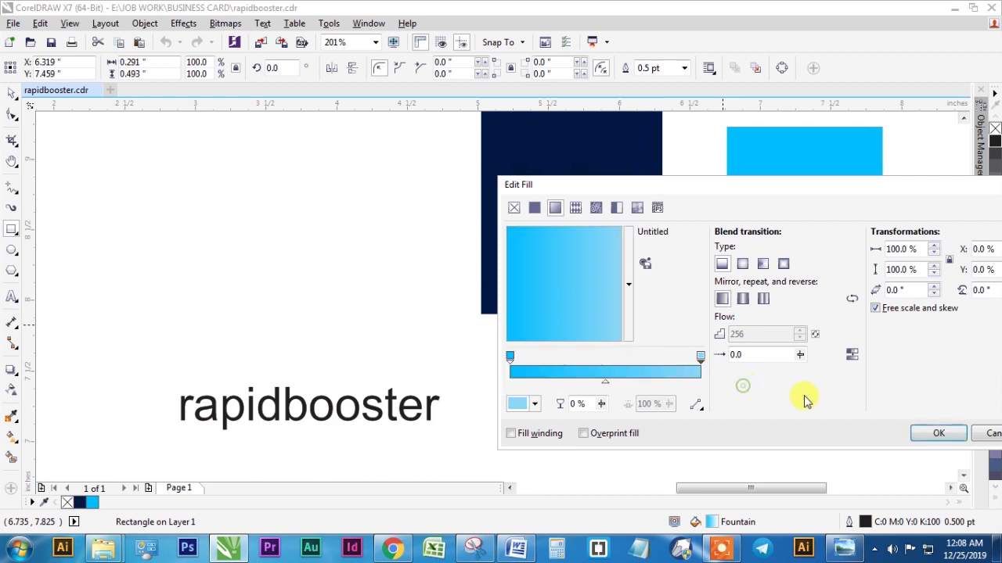
{"action": "left_click", "coordinate": [933, 433]}
Step: Remove the outlines from both small gradient rectangles
{"action": "key", "text": "space"}
{"action": "left_click", "coordinate": [665, 368]}
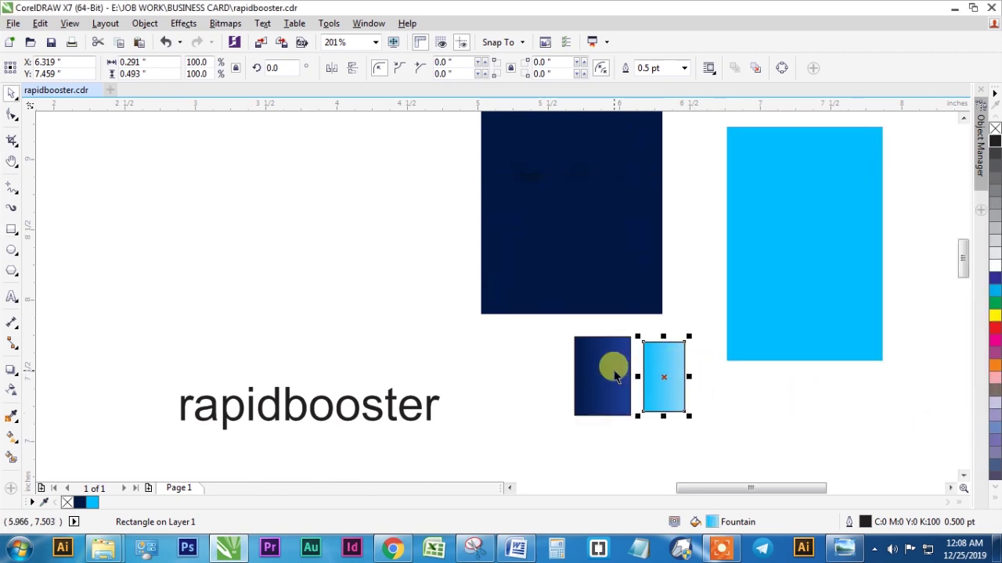
{"action": "left_click", "coordinate": [613, 375], "text": "shift"}
{"action": "left_click", "coordinate": [399, 263]}
Step: Move the rapidbooster text closer to the small gradient rectangles
{"action": "key", "text": "z"}
{"action": "left_click", "coordinate": [731, 419]}
{"action": "key", "text": "space"}
{"action": "left_click_drag", "start_coordinate": [435, 360], "coordinate": [574, 320]}
Step: Set the font of the rapidbooster text to Cocon Light
{"action": "left_click", "coordinate": [392, 68]}
{"action": "type", "text": "Colonna MT"}
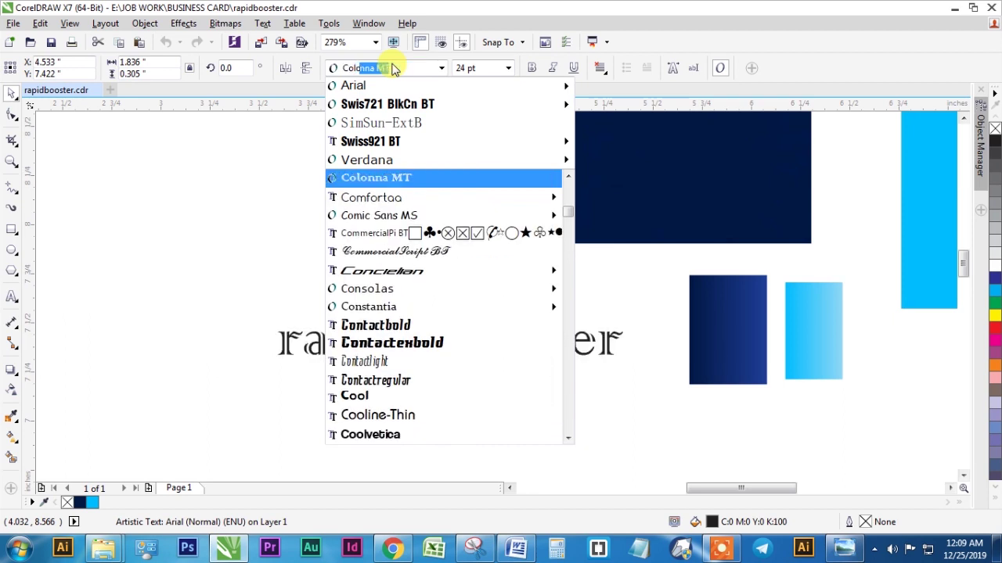
{"action": "key", "text": "Down"}
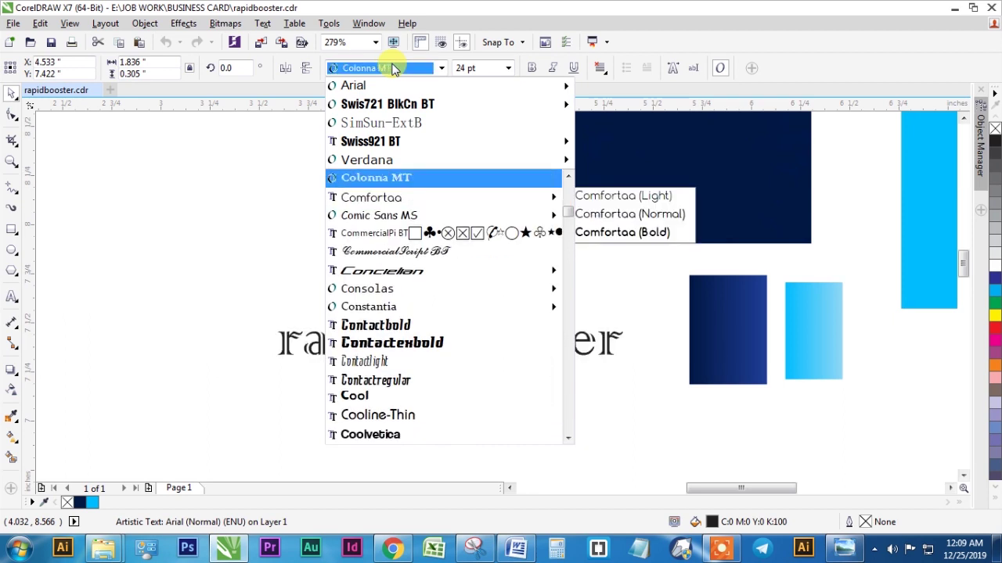
{"action": "key", "text": "Up"}
{"action": "key", "text": "Up"}
{"action": "key", "text": "Up"}
{"action": "key", "text": "Up"}
{"action": "key", "text": "Up"}
{"action": "key", "text": "Up"}
{"action": "key", "text": "Down"}
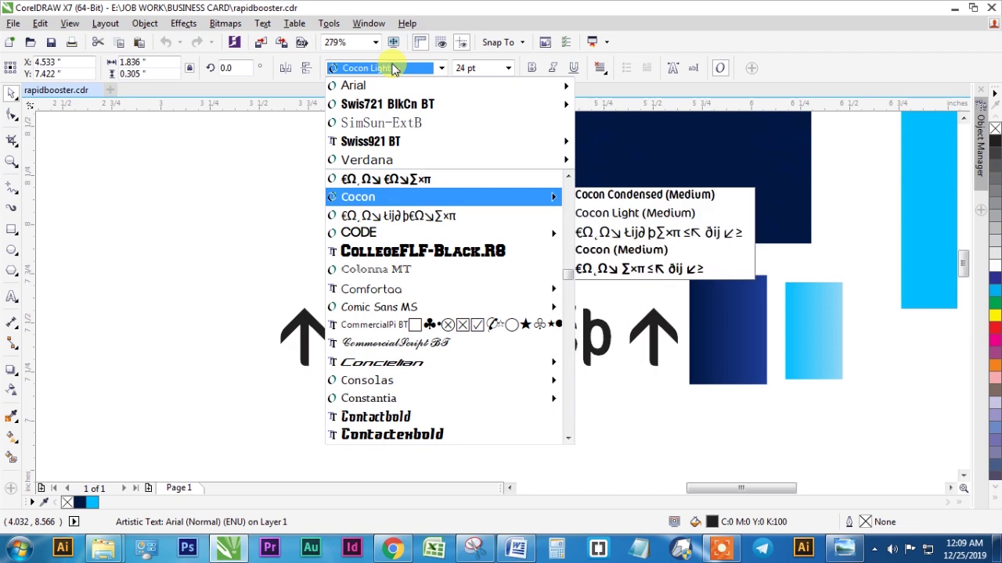
{"action": "key", "text": "Return"}
{"action": "left_click", "coordinate": [449, 256]}
Step: Duplicate the rapidbooster text directly below the original
{"action": "key", "text": "h"}
{"action": "left_click_drag", "start_coordinate": [475, 272], "coordinate": [416, 259]}
{"action": "key", "text": "space"}
{"action": "left_click_drag", "start_coordinate": [488, 328], "coordinate": [484, 389]}
{"action": "right_click", "coordinate": [484, 388]}
Step: Replace the wording of the upper rapidbooster text with "rb"
{"action": "key", "text": "z"}
{"action": "left_click_drag", "start_coordinate": [180, 253], "coordinate": [798, 407]}
{"action": "key", "text": "F8"}
{"action": "double_click", "coordinate": [273, 264]}
{"action": "type", "text": "R"}
{"action": "key", "text": "BackSpace"}
{"action": "type", "text": "rb"}
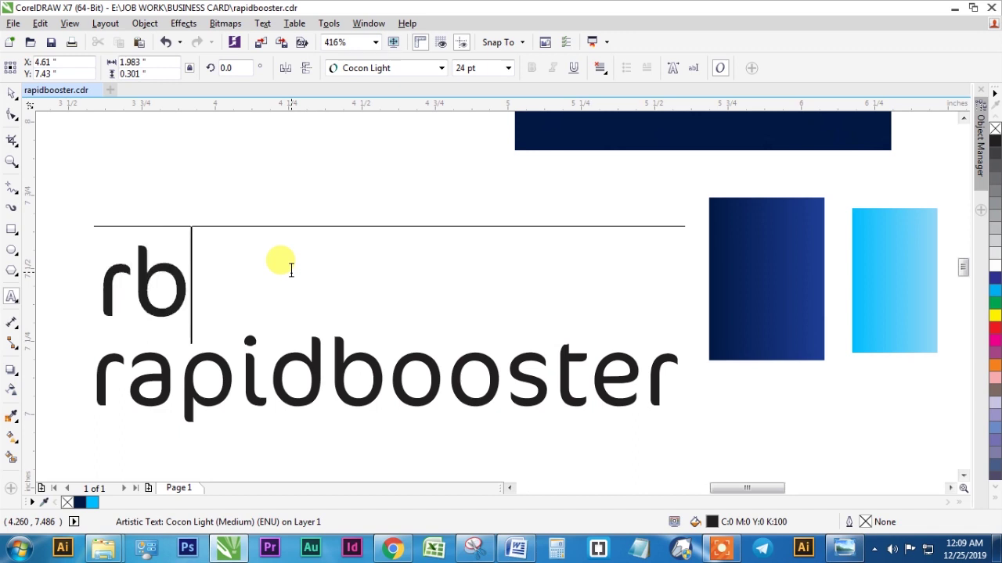
{"action": "key", "text": "ctrl+space"}
Step: Move the rb text and both small gradient rectangles closer together
{"action": "left_click_drag", "start_coordinate": [167, 279], "coordinate": [469, 268]}
{"action": "key", "text": "z"}
{"action": "left_click_drag", "start_coordinate": [260, 186], "coordinate": [924, 384]}
{"action": "key", "text": "space"}
{"action": "left_click_drag", "start_coordinate": [778, 277], "coordinate": [653, 251]}
{"action": "left_click_drag", "start_coordinate": [889, 262], "coordinate": [739, 222]}
{"action": "left_click_drag", "start_coordinate": [344, 270], "coordinate": [443, 257]}
Step: Break the rb text apart into separate letters and convert each letter to curves
{"action": "key", "text": "ctrl+k"}
{"action": "left_click", "coordinate": [409, 319]}
{"action": "left_click", "coordinate": [345, 257]}
{"action": "key", "text": "ctrl+q"}
{"action": "left_click", "coordinate": [433, 233]}
{"action": "key", "text": "ctrl+q"}
{"action": "key", "text": "z"}
{"action": "left_click_drag", "start_coordinate": [256, 159], "coordinate": [867, 356]}
{"action": "key", "text": "space"}
{"action": "left_click", "coordinate": [317, 203]}
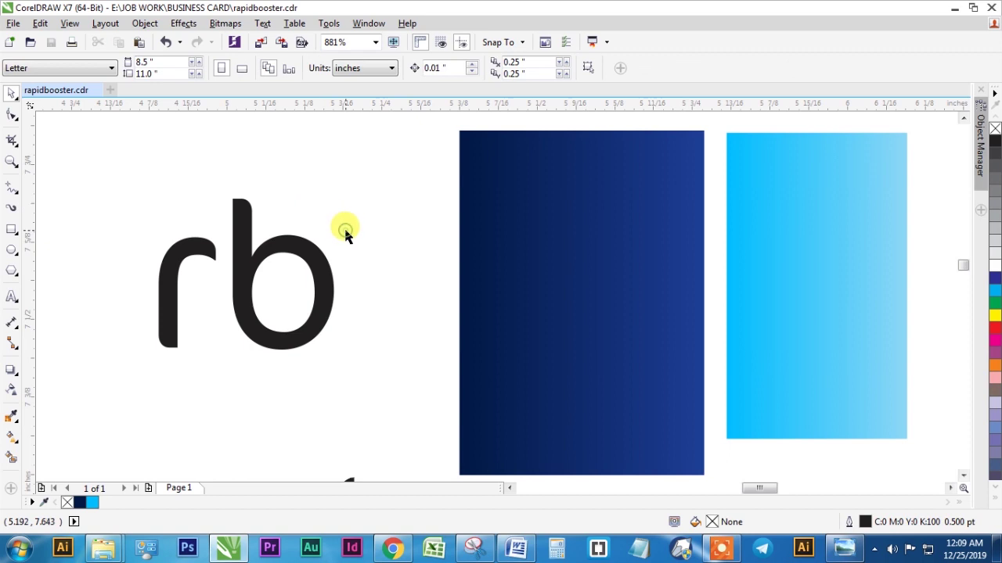
Step: Move the letter r slightly upward and closer to the b
{"action": "left_click", "coordinate": [206, 252]}
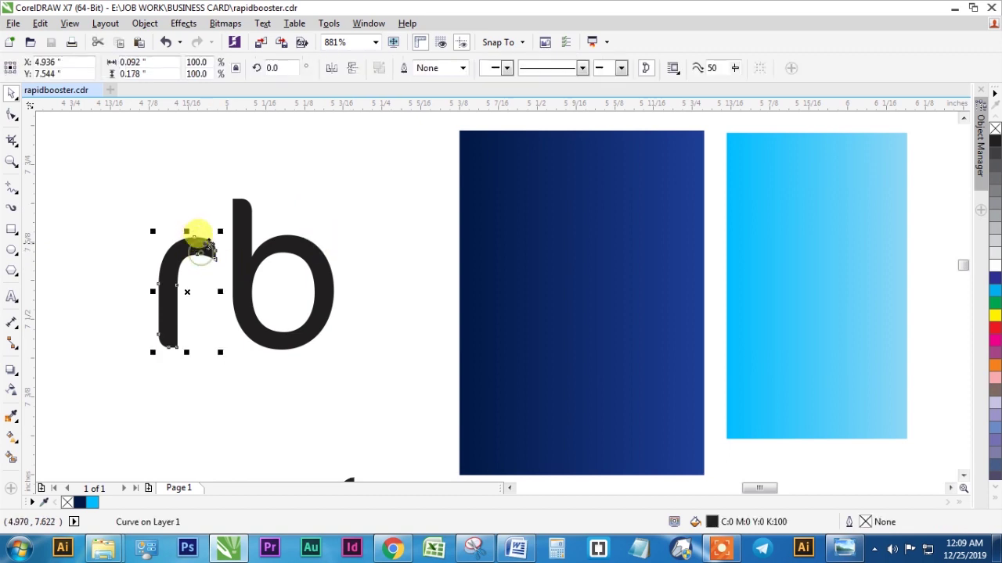
{"action": "left_click_drag", "start_coordinate": [223, 232], "coordinate": [315, 148]}
{"action": "key", "text": "ctrl+z"}
{"action": "left_click", "coordinate": [274, 219]}
{"action": "left_click_drag", "start_coordinate": [201, 253], "coordinate": [211, 236]}
{"action": "left_click_drag", "start_coordinate": [279, 254], "coordinate": [217, 321]}
{"action": "key", "text": "ctrl+z"}
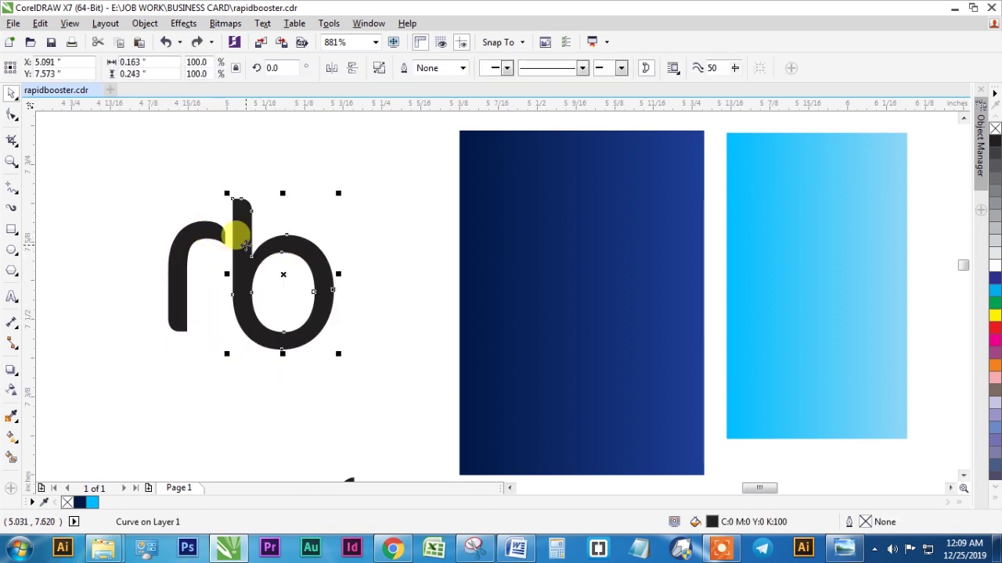
Step: Align the bottom edges of the r and b, and shift both letters slightly to the right
{"action": "key", "text": "z"}
{"action": "left_click_drag", "start_coordinate": [137, 184], "coordinate": [831, 402]}
{"action": "key", "text": "space"}
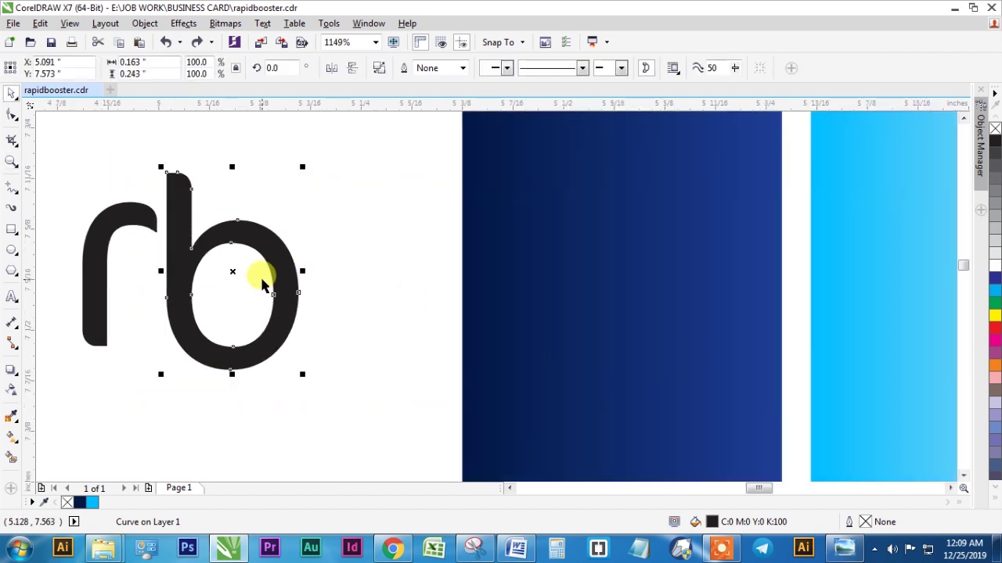
{"action": "left_click", "coordinate": [118, 217], "text": "shift"}
{"action": "key", "text": "b"}
{"action": "left_click_drag", "start_coordinate": [279, 239], "coordinate": [307, 244]}
{"action": "left_click_drag", "start_coordinate": [141, 215], "coordinate": [163, 217]}
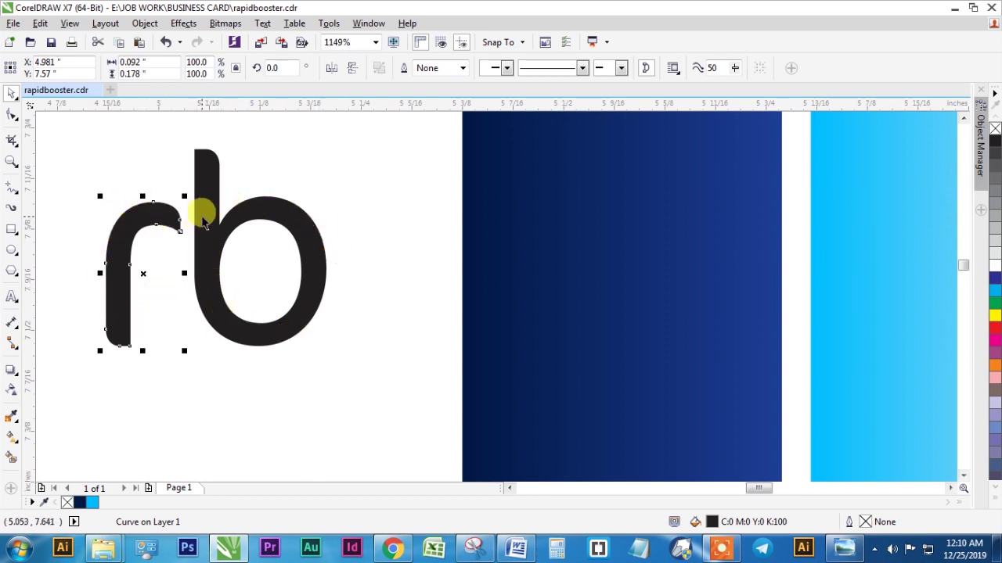
Step: Try placing the b over the r so that their stems overlap
{"action": "left_click", "coordinate": [111, 207]}
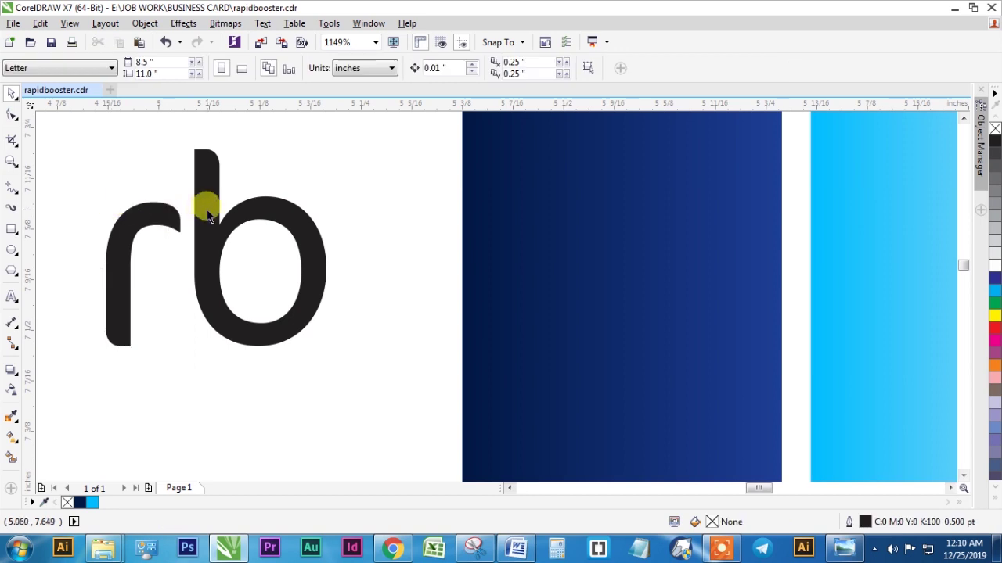
{"action": "left_click_drag", "start_coordinate": [208, 210], "coordinate": [118, 276]}
{"action": "left_click", "coordinate": [199, 238]}
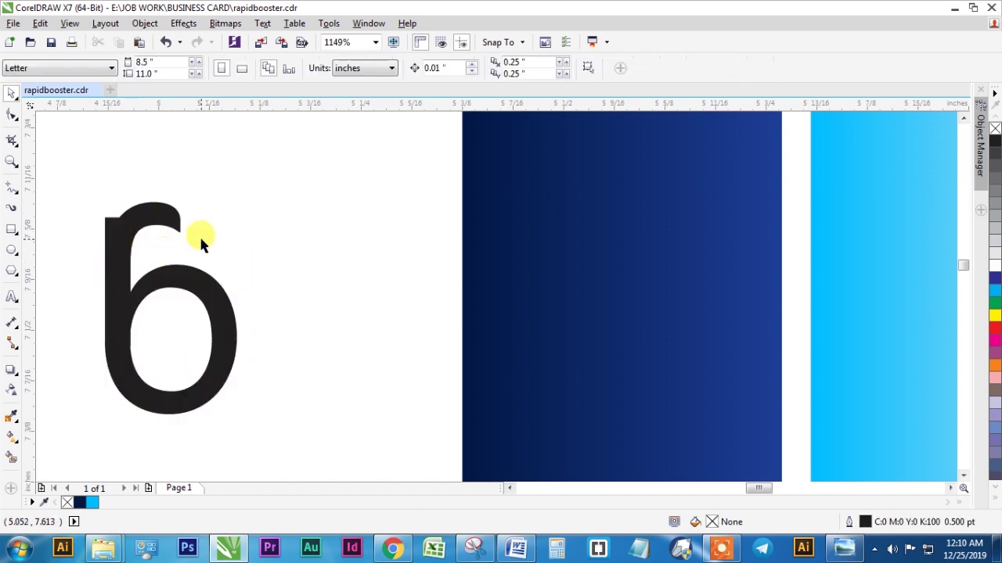
{"action": "key", "text": "ctrl+z"}
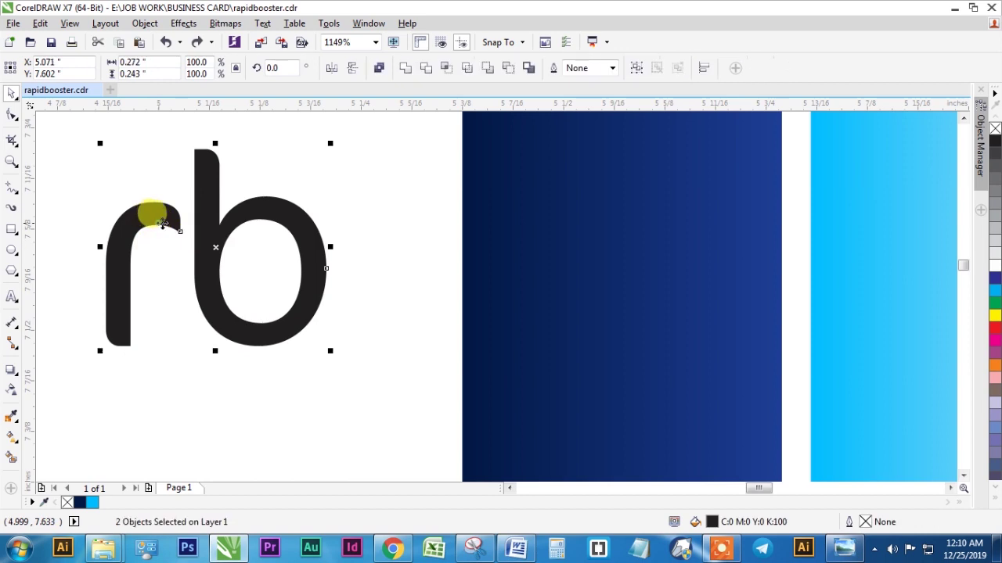
Step: Duplicate the b and the r below the originals, with the r copy overlapping the b copy's stem
{"action": "left_click", "coordinate": [344, 181]}
{"action": "left_click_drag", "start_coordinate": [314, 185], "coordinate": [305, 376]}
{"action": "right_click", "coordinate": [306, 375]}
{"action": "left_click_drag", "start_coordinate": [121, 257], "coordinate": [273, 293]}
{"action": "right_click", "coordinate": [209, 391]}
Step: Lengthen the r copy's stem down to the base of the b copy, making the r about 0.248 inches tall
{"action": "left_click", "coordinate": [11, 118]}
{"action": "left_click_drag", "start_coordinate": [181, 317], "coordinate": [232, 412]}
{"action": "key", "text": "space"}
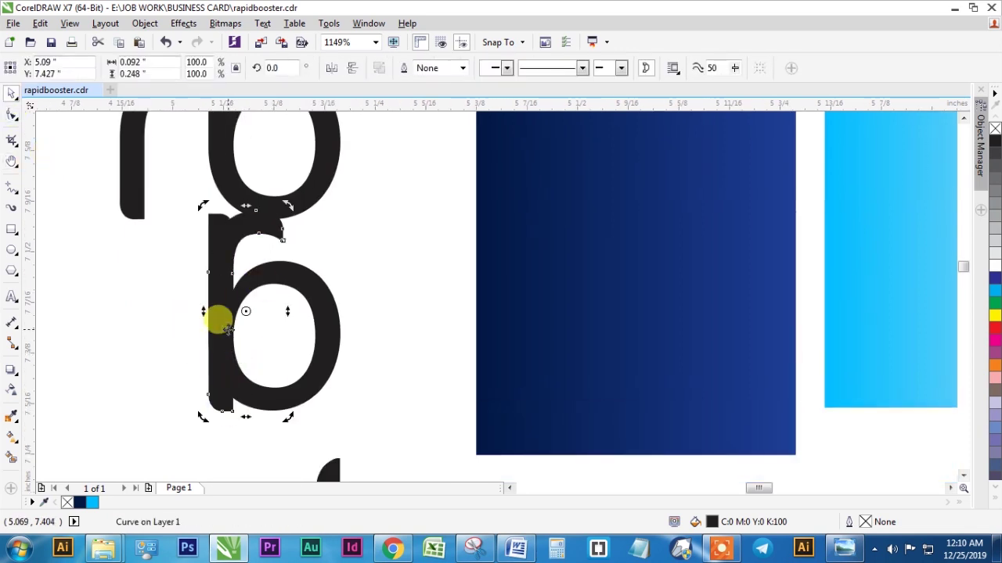
{"action": "left_click", "coordinate": [267, 252]}
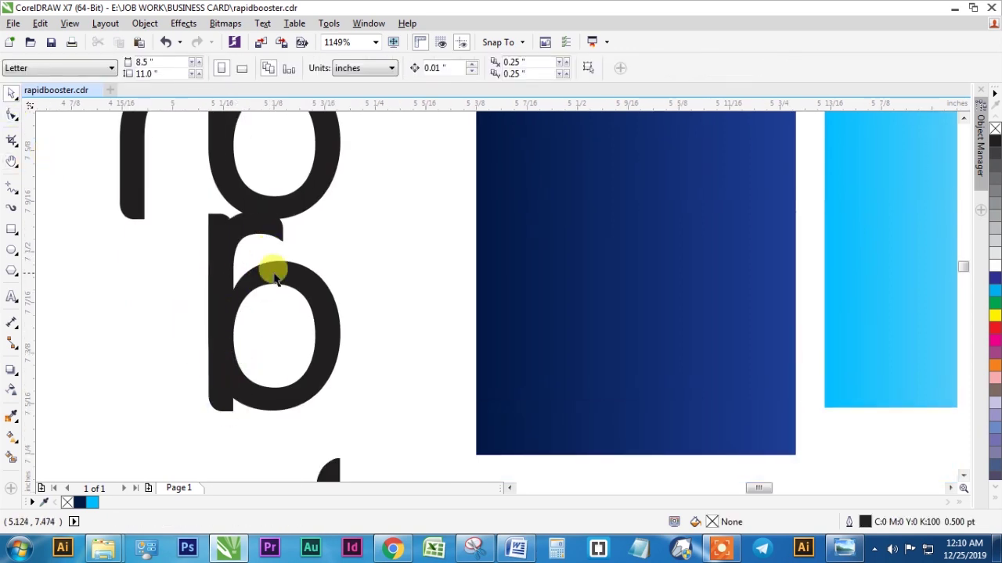
{"action": "left_click", "coordinate": [274, 276]}
{"action": "left_click", "coordinate": [349, 231]}
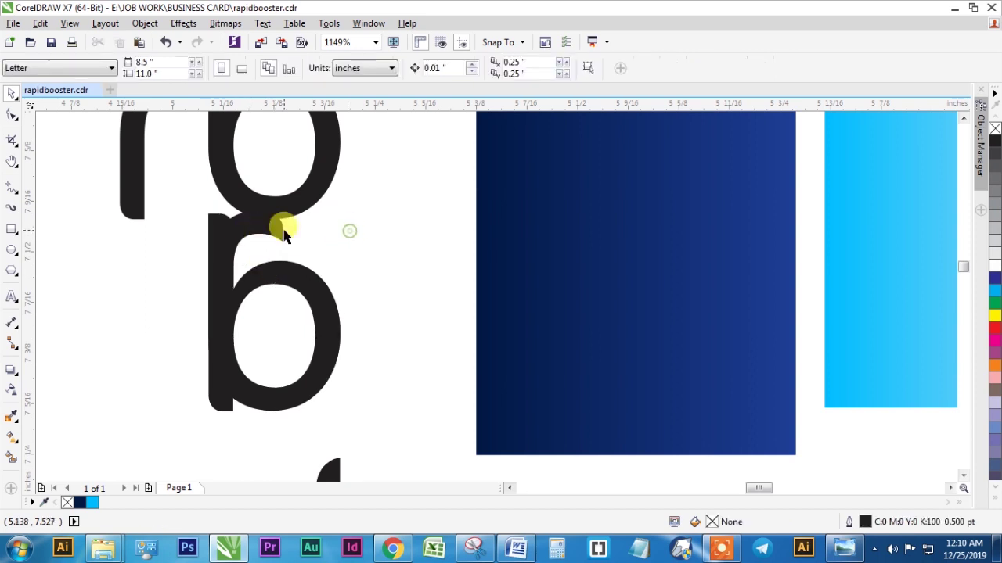
Step: Try combining the overlapping r and b copies with Back Minus Front
{"action": "left_click", "coordinate": [277, 226]}
{"action": "left_click", "coordinate": [273, 273], "text": "shift"}
{"action": "left_click", "coordinate": [509, 72]}
{"action": "key", "text": "ctrl+z"}
{"action": "left_click", "coordinate": [342, 237]}
Step: Try cutting off the b copy's stem with a rectangle drawn over it, using Back Minus Front
{"action": "key", "text": "F6"}
{"action": "mouse_move", "coordinate": [180, 208]}
{"action": "left_mouse_down"}
{"action": "mouse_move", "coordinate": [230, 381]}
{"action": "mouse_move", "coordinate": [224, 436]}
{"action": "mouse_move", "coordinate": [233, 447]}
{"action": "left_mouse_up"}
{"action": "left_click", "coordinate": [291, 298], "text": "shift"}
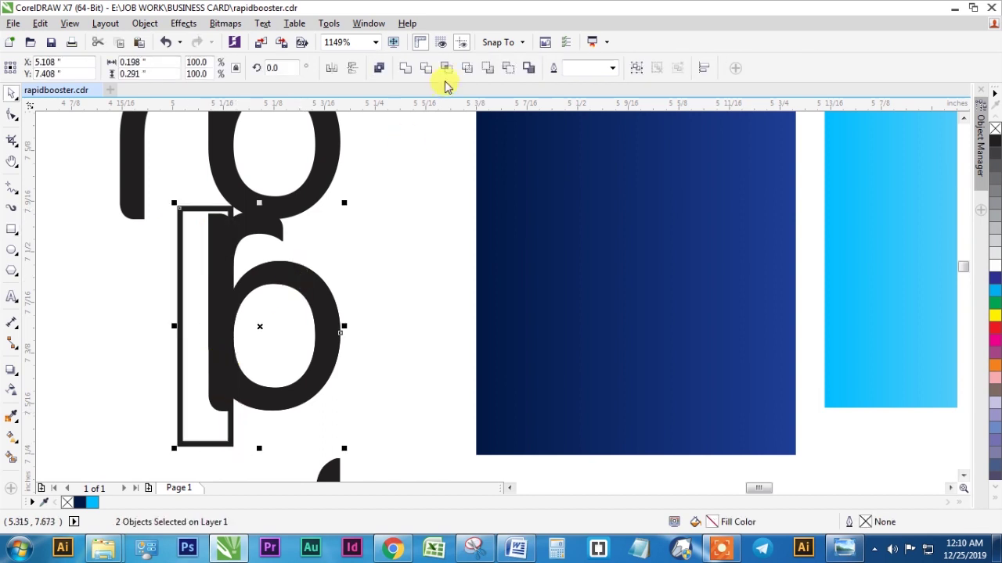
{"action": "left_click", "coordinate": [509, 71]}
{"action": "left_click", "coordinate": [371, 216]}
{"action": "left_click_drag", "start_coordinate": [239, 224], "coordinate": [215, 223]}
{"action": "key", "text": "ctrl+z"}
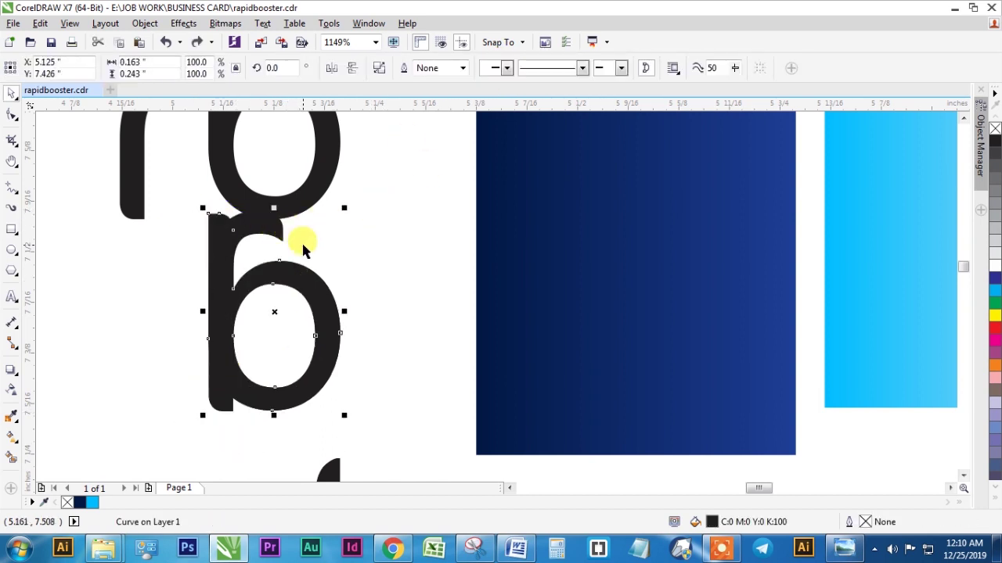
Step: Remove the protruding top of the b copy's stem so the r copy's rounded arch forms the monogram's top
{"action": "left_click", "coordinate": [303, 246]}
{"action": "key", "text": "g"}
{"action": "key", "text": "h"}
{"action": "left_click_drag", "start_coordinate": [326, 252], "coordinate": [310, 287]}
{"action": "key", "text": "space"}
{"action": "left_click", "coordinate": [301, 228]}
{"action": "left_click", "coordinate": [316, 245]}
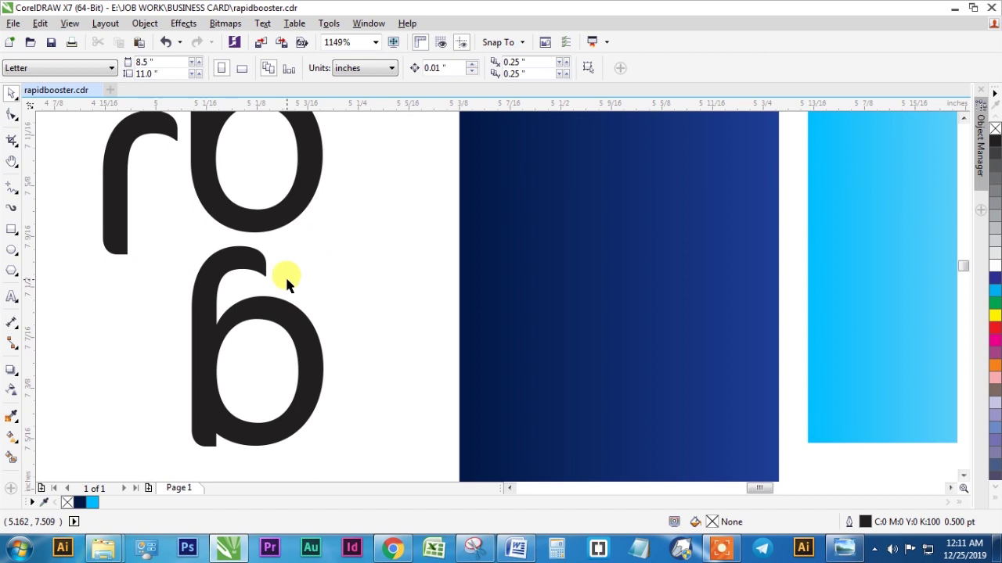
Step: Enlarge the r copy slightly from its upper corner so that its arch sits higher above the b's bowl
{"action": "left_click", "coordinate": [265, 272]}
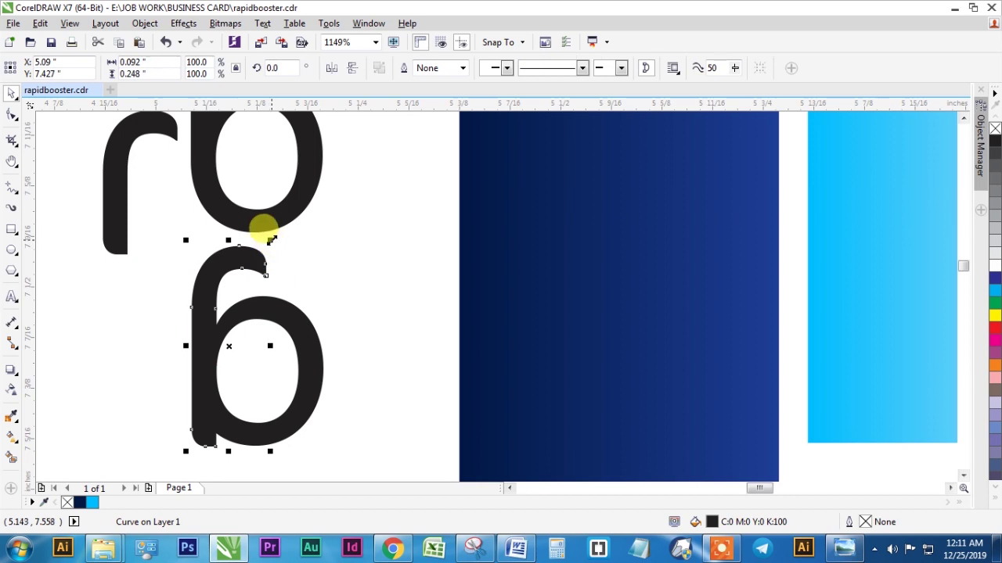
{"action": "left_click_drag", "start_coordinate": [266, 228], "coordinate": [275, 232]}
{"action": "key", "text": "Escape"}
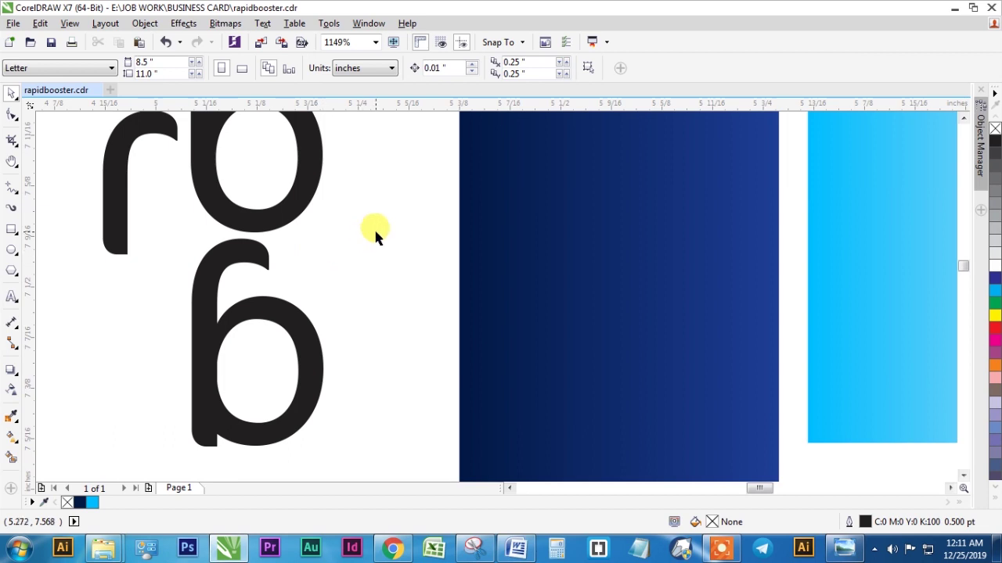
Step: Mirror the joined r and b copies horizontally
{"action": "left_click", "coordinate": [202, 262]}
{"action": "left_click", "coordinate": [331, 68]}
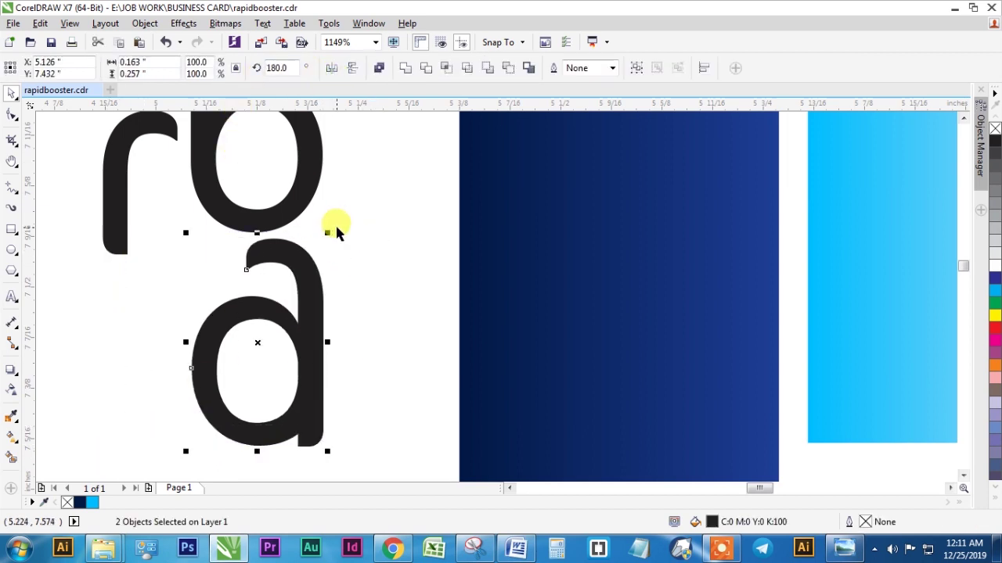
{"action": "key", "text": "Escape"}
Step: Add a letter s in Arial beside the large b and reduce its size to about 8 pt
{"action": "key", "text": "F8"}
{"action": "left_click", "coordinate": [346, 223]}
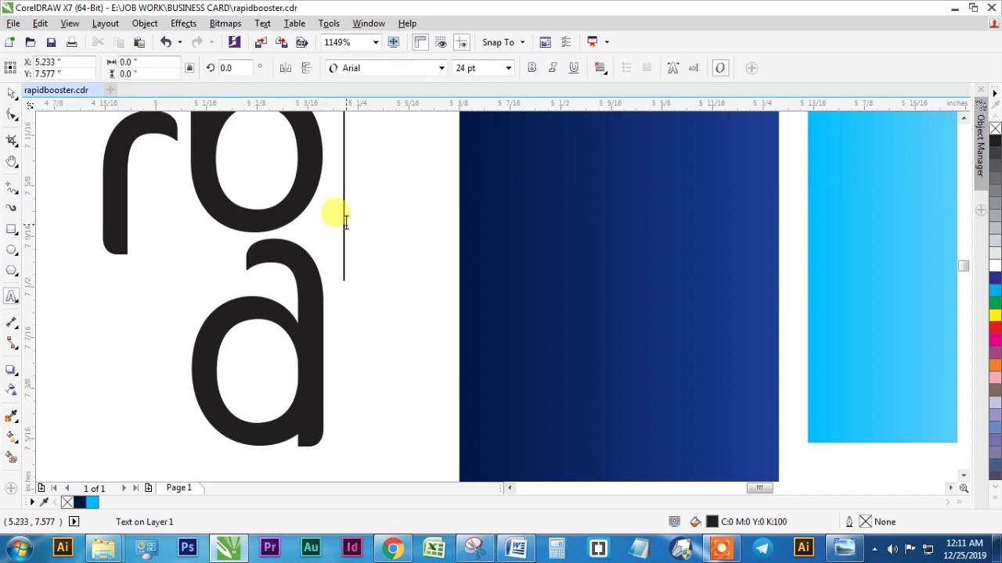
{"action": "type", "text": "s"}
{"action": "key", "text": "ctrl+space"}
{"action": "key", "text": "ctrl+KP_2"}
{"action": "key", "text": "ctrl+KP_2"}
{"action": "key", "text": "ctrl+KP_2"}
{"action": "key", "text": "ctrl+KP_2"}
{"action": "key", "text": "ctrl+KP_2"}
{"action": "key", "text": "ctrl+KP_2"}
{"action": "key", "text": "ctrl+KP_2"}
{"action": "key", "text": "ctrl+KP_2"}
{"action": "key", "text": "ctrl+KP_2"}
{"action": "key", "text": "ctrl+KP_2"}
{"action": "key", "text": "ctrl+KP_2"}
{"action": "key", "text": "ctrl+KP_2"}
{"action": "key", "text": "ctrl+KP_2"}
{"action": "key", "text": "ctrl+KP_2"}
{"action": "key", "text": "ctrl+KP_2"}
{"action": "key", "text": "ctrl+KP_2"}
Step: Try replacing the small letter s with the letter a
{"action": "key", "text": "F8"}
{"action": "key", "text": "ctrl+a"}
{"action": "type", "text": "a"}
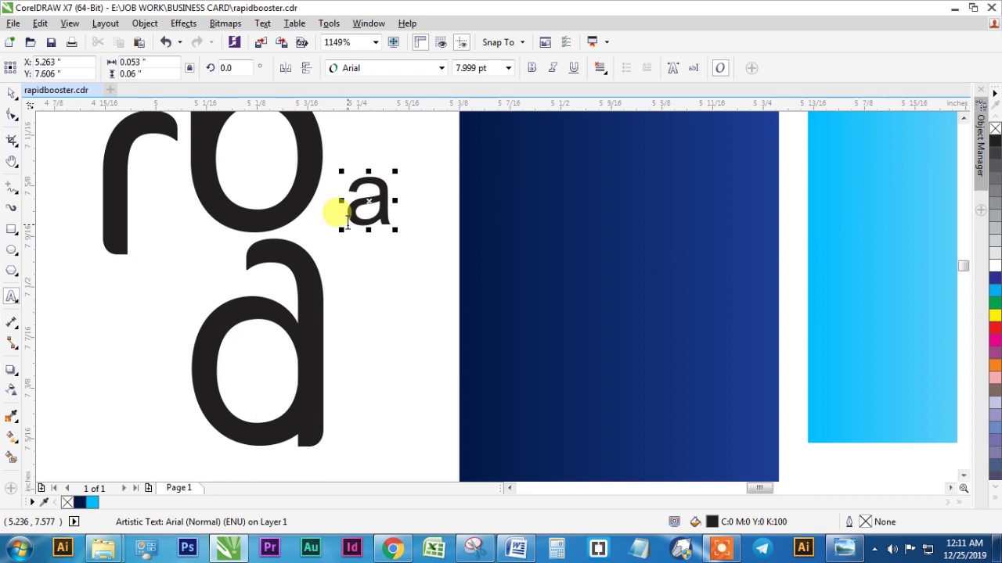
{"action": "key", "text": "ctrl+space"}
{"action": "key", "text": "ctrl+z"}
Step: Flip the joined r and b copies back horizontally so the stem stands on the bowl's left side
{"action": "left_click", "coordinate": [306, 297]}
{"action": "left_click", "coordinate": [257, 316], "text": "shift"}
{"action": "left_click", "coordinate": [331, 68]}
{"action": "left_click", "coordinate": [361, 291]}
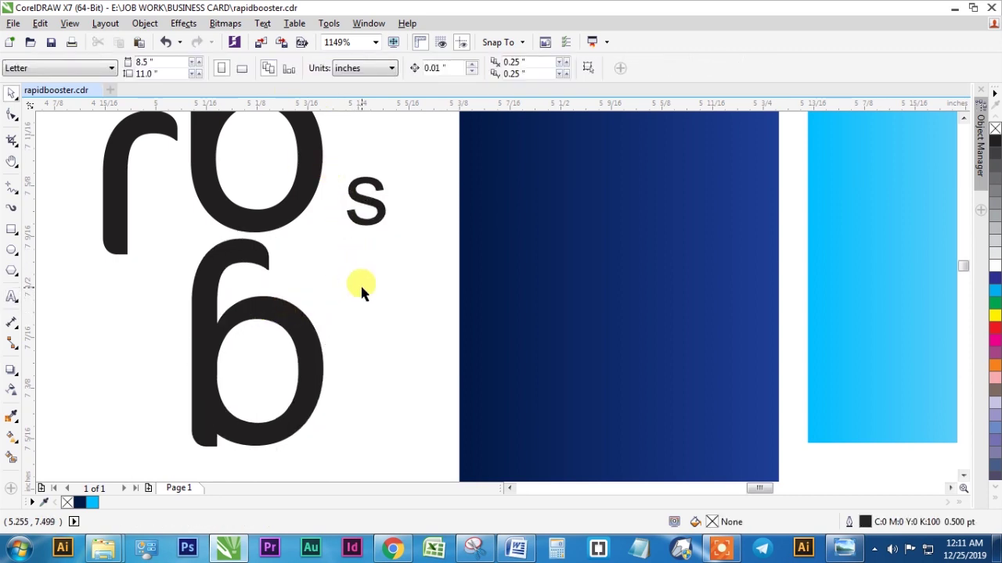
Step: Copy the light blue gradient fill from the cyan swatch to the joined r and b copies
{"action": "left_click", "coordinate": [202, 269]}
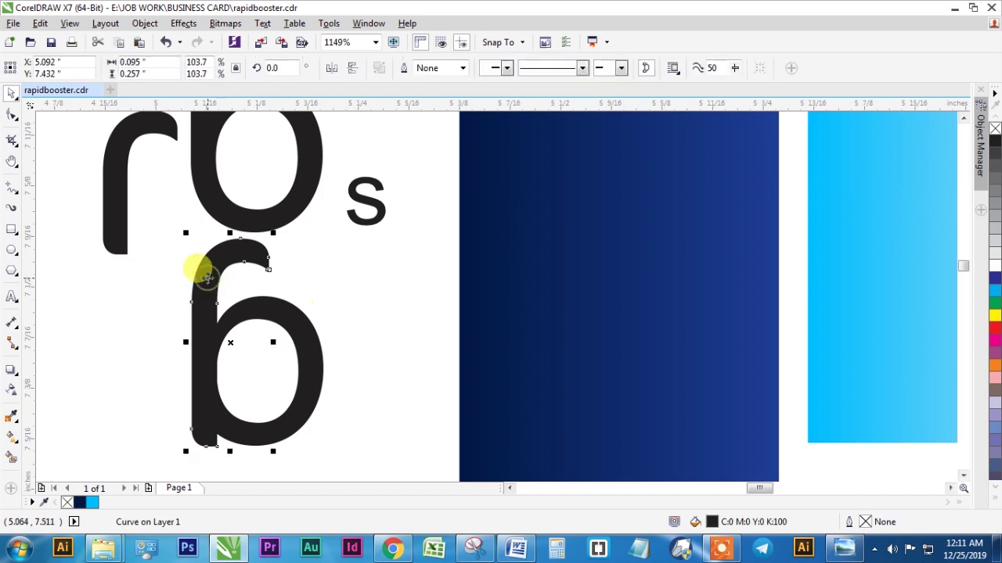
{"action": "left_click", "coordinate": [261, 310], "text": "shift"}
{"action": "key", "text": "alt+e"}
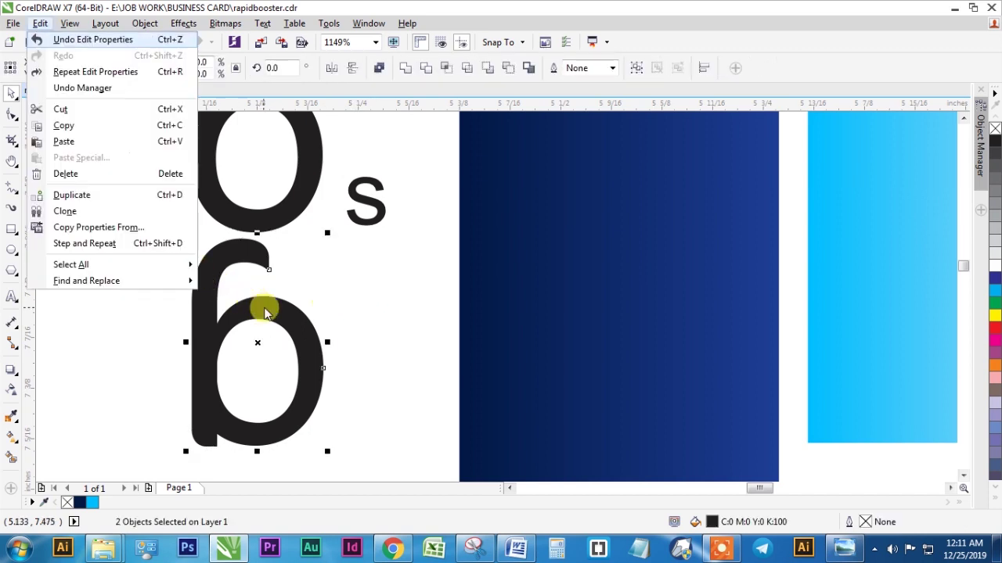
{"action": "key", "text": "m"}
{"action": "left_click", "coordinate": [398, 264]}
{"action": "left_click", "coordinate": [506, 302]}
{"action": "left_click", "coordinate": [838, 274]}
{"action": "left_click", "coordinate": [335, 280]}
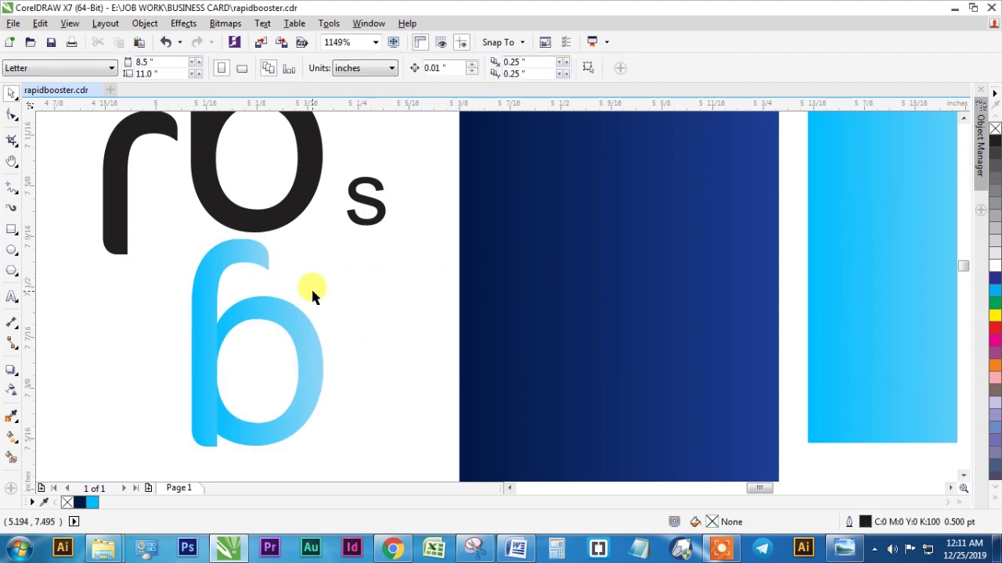
Step: Try copying the dark blue gradient fill from the navy swatch to both monogram letters
{"action": "left_click", "coordinate": [284, 315]}
{"action": "left_click", "coordinate": [256, 260], "text": "shift"}
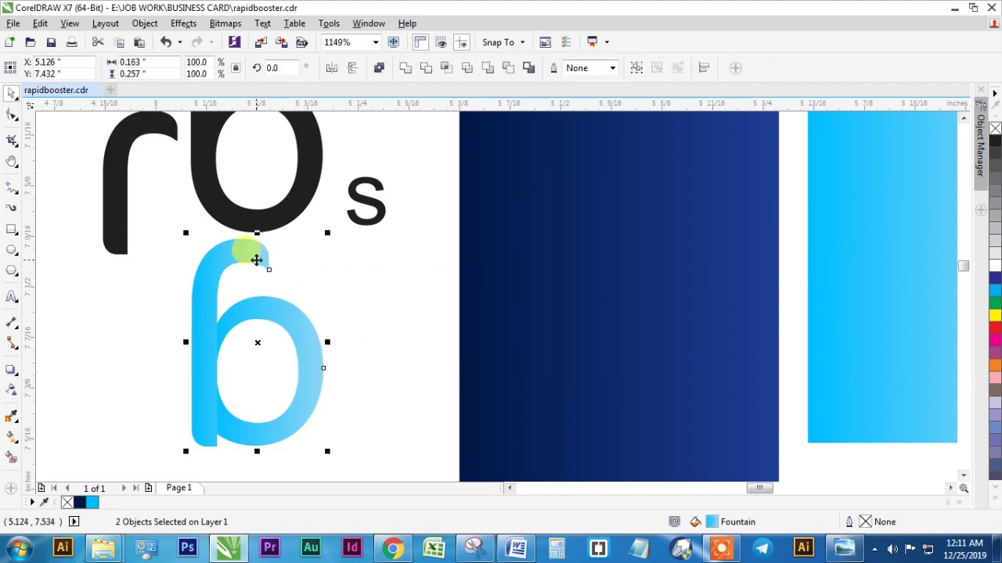
{"action": "key", "text": "alt+e"}
{"action": "key", "text": "m"}
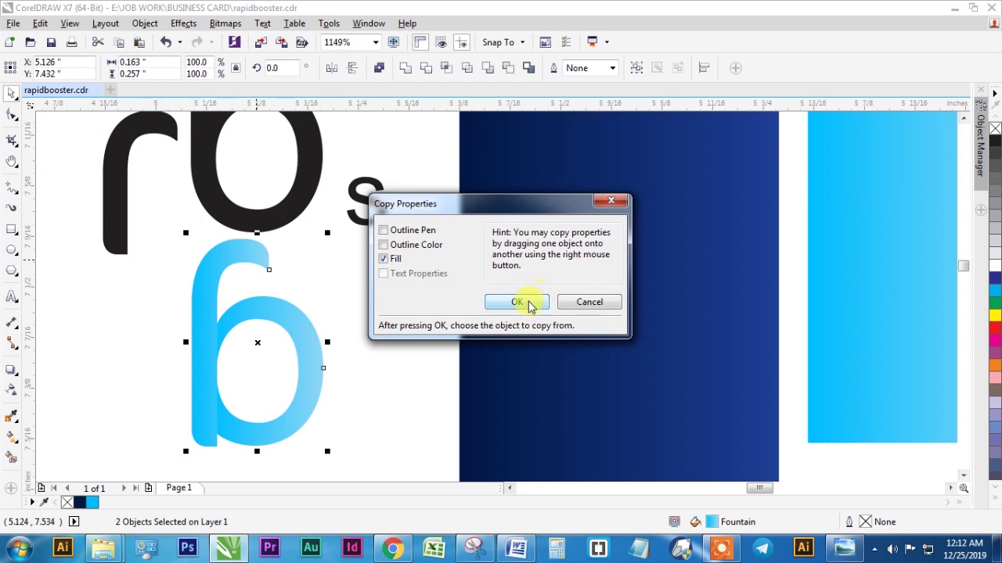
{"action": "left_click", "coordinate": [519, 304]}
{"action": "left_click", "coordinate": [535, 303]}
{"action": "left_click", "coordinate": [384, 313]}
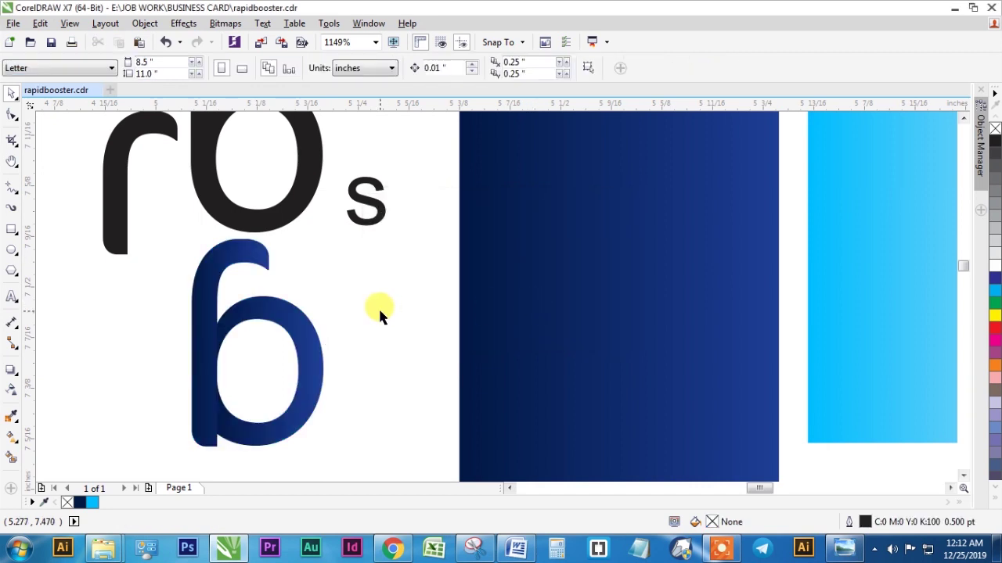
{"action": "key", "text": "ctrl+z"}
{"action": "left_click", "coordinate": [380, 313]}
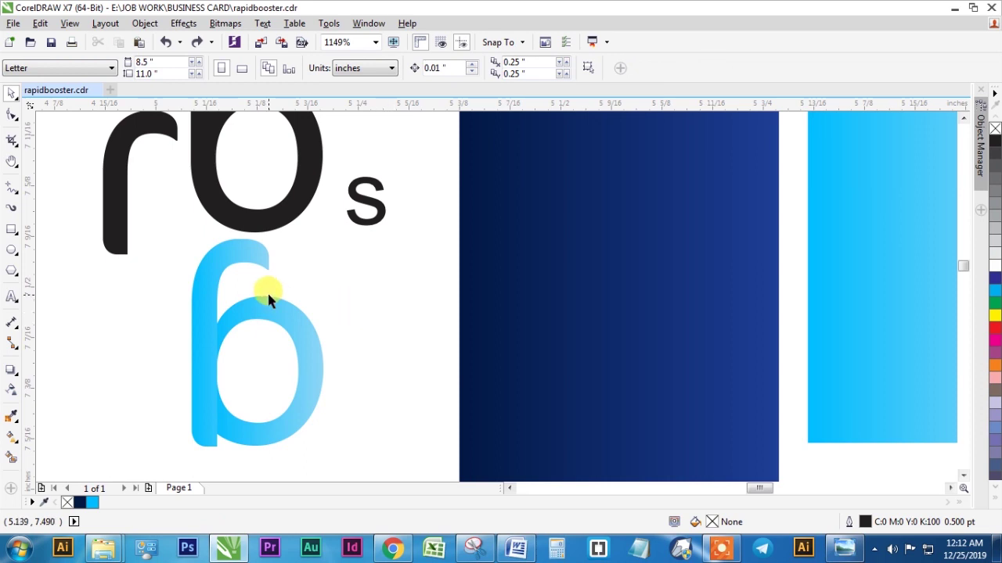
Step: Draw a closed six-point Bézier shape under the r's arch, overlapping its inner edge and reaching the bowl's junction
{"action": "key", "text": "F2"}
{"action": "left_click_drag", "start_coordinate": [149, 214], "coordinate": [875, 438]}
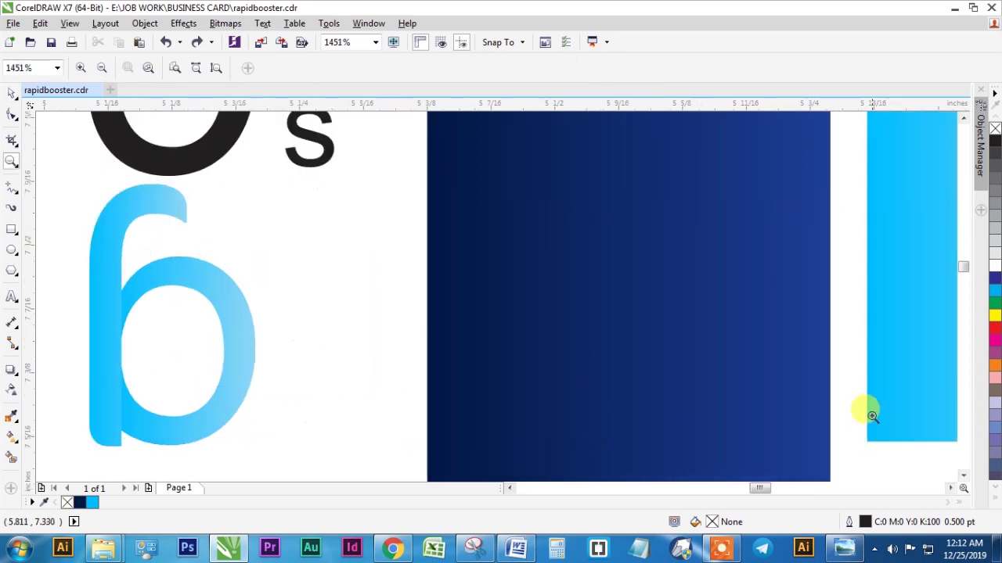
{"action": "left_click", "coordinate": [12, 193]}
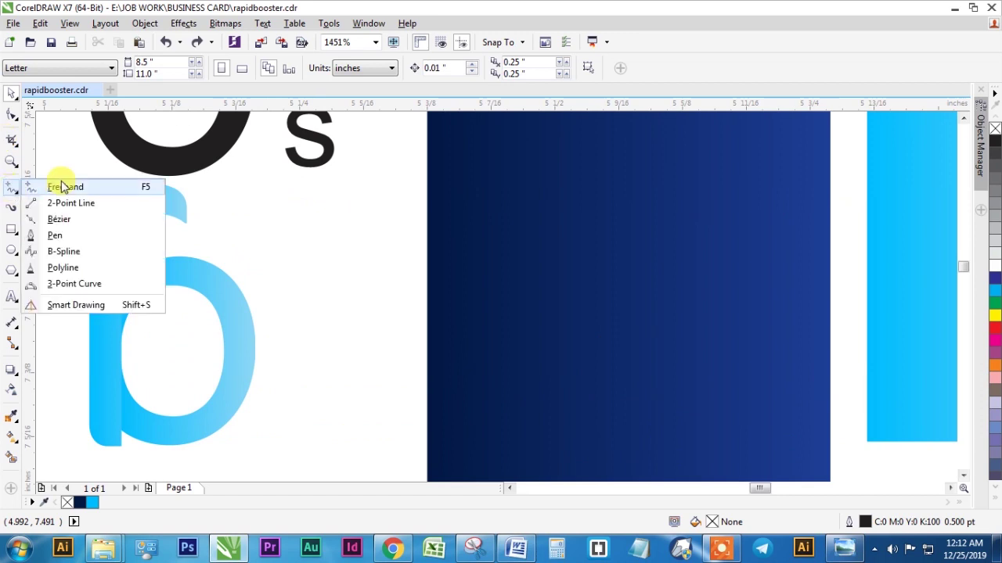
{"action": "left_click", "coordinate": [60, 219]}
{"action": "left_click", "coordinate": [194, 228]}
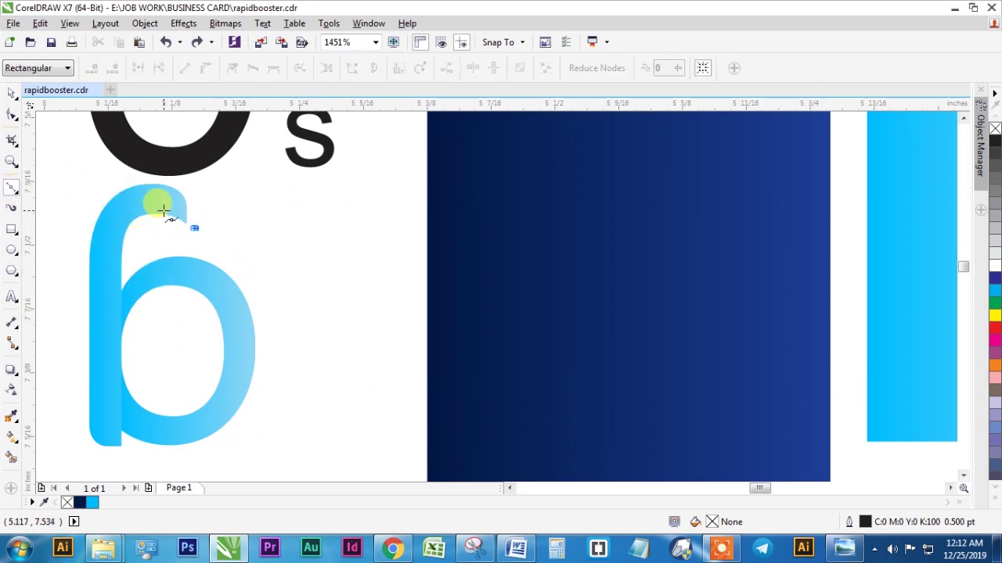
{"action": "left_click", "coordinate": [137, 208]}
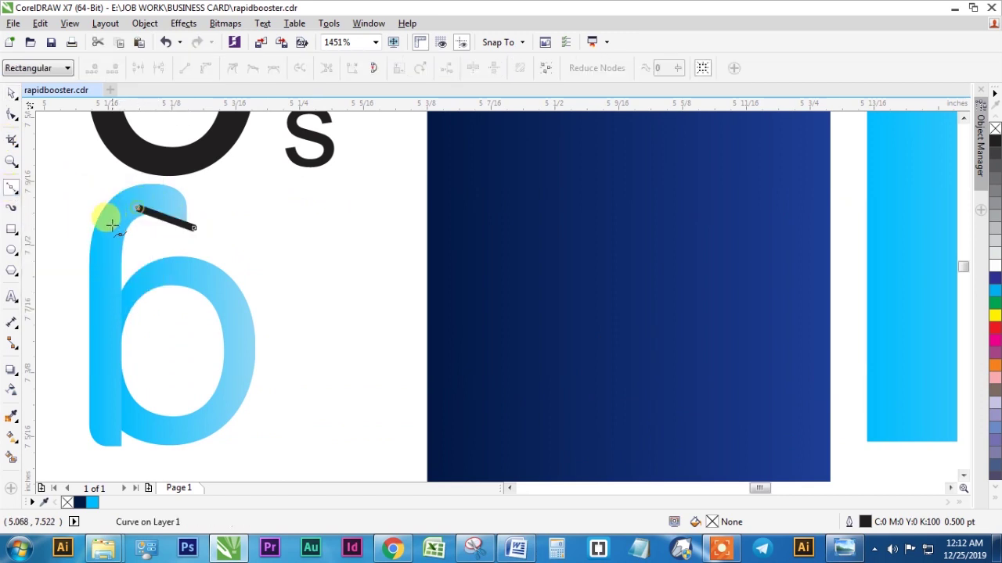
{"action": "left_click", "coordinate": [119, 271]}
{"action": "left_click", "coordinate": [158, 251]}
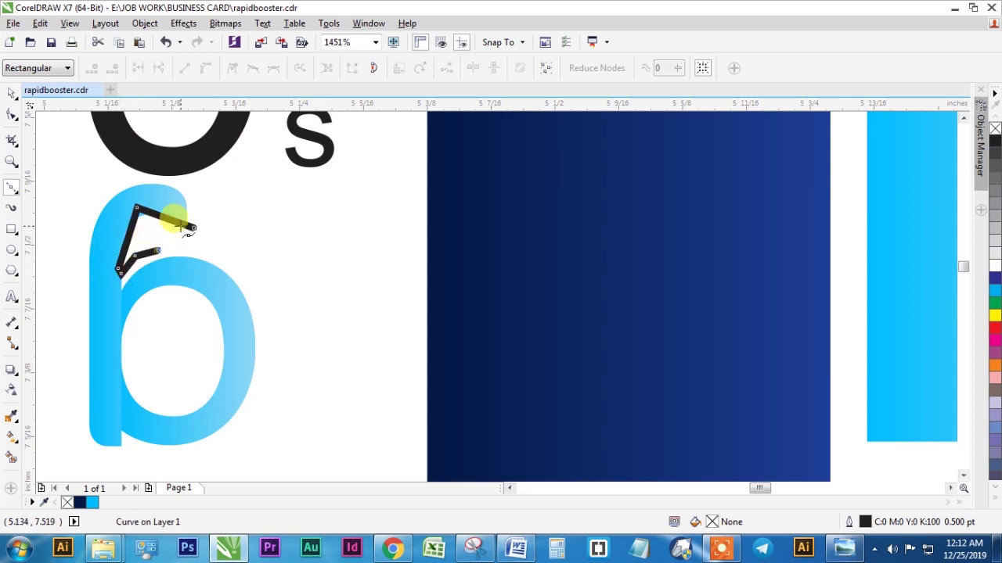
{"action": "left_click", "coordinate": [189, 226]}
Step: Fill the shape under the arch with black and remove its outline
{"action": "key", "text": "z"}
{"action": "left_click_drag", "start_coordinate": [76, 178], "coordinate": [337, 307]}
{"action": "left_click", "coordinate": [994, 141]}
{"action": "right_click", "coordinate": [995, 130]}
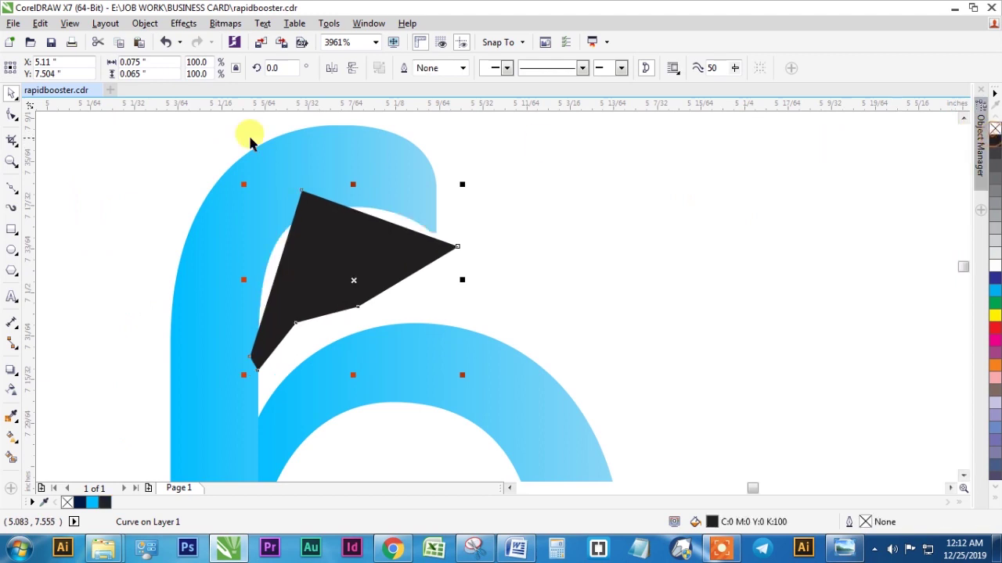
Step: Convert the black shape's upper and stem-side edges to curves and bend them outward over the r's arch
{"action": "left_click", "coordinate": [12, 115]}
{"action": "left_click", "coordinate": [205, 68]}
{"action": "left_click", "coordinate": [393, 221]}
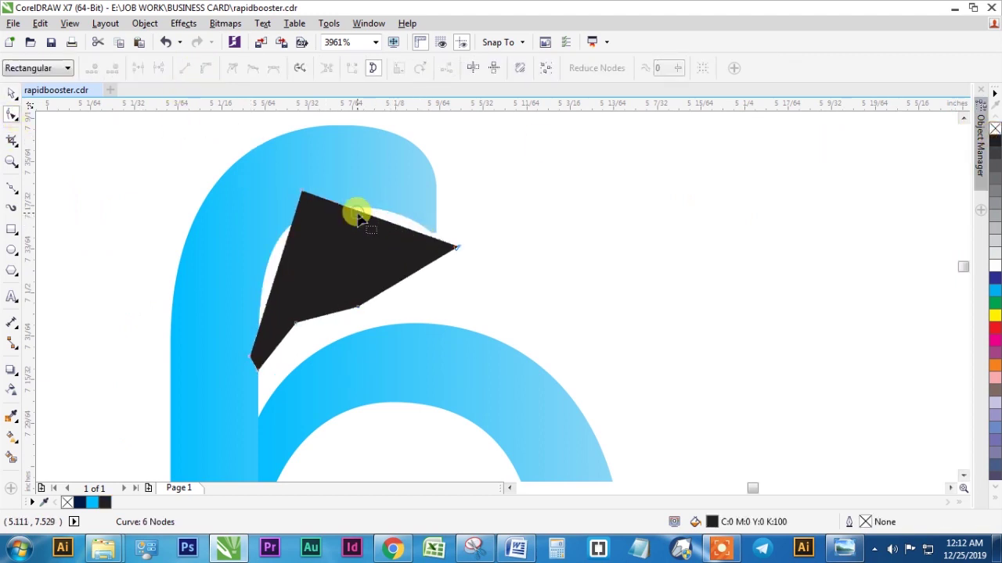
{"action": "left_click", "coordinate": [362, 213]}
{"action": "left_click", "coordinate": [203, 69]}
{"action": "left_click_drag", "start_coordinate": [367, 213], "coordinate": [369, 201]}
{"action": "left_click_drag", "start_coordinate": [284, 256], "coordinate": [261, 240]}
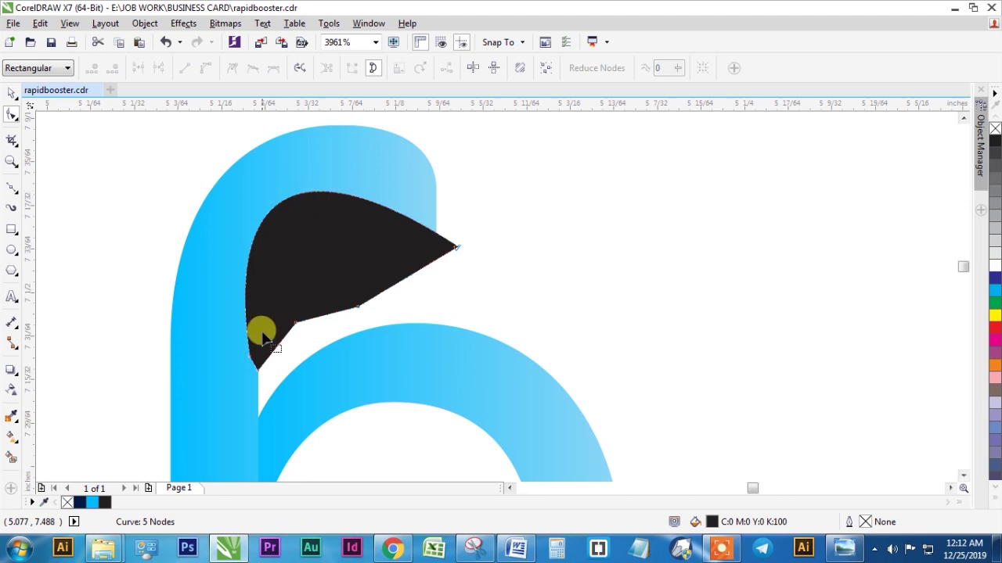
Step: Extend the black shape's lowest point to the stem-bowl junction, delete the spare node there and refine its arch curve and tip
{"action": "left_click_drag", "start_coordinate": [259, 373], "coordinate": [259, 404]}
{"action": "key", "text": "Delete"}
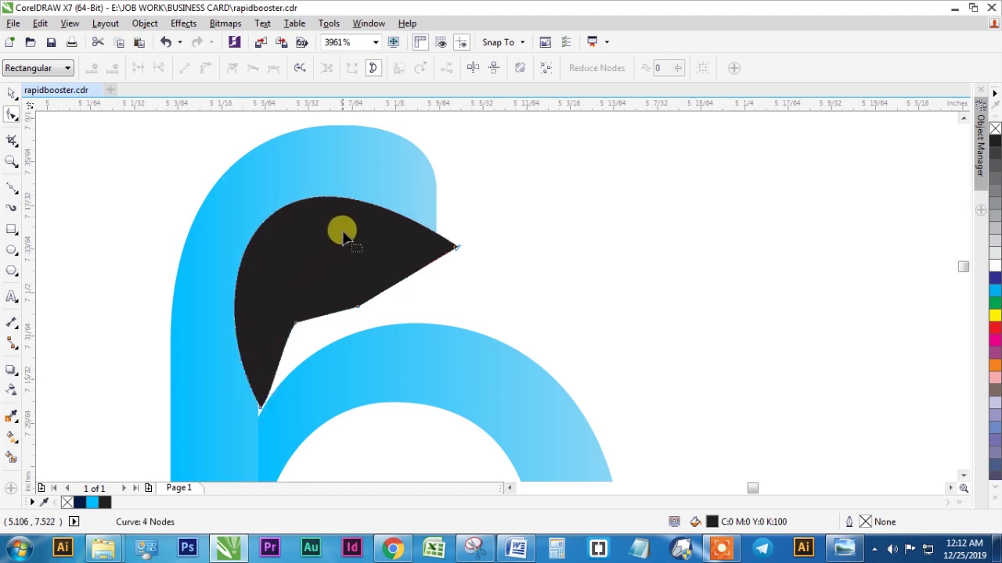
{"action": "left_click_drag", "start_coordinate": [277, 216], "coordinate": [264, 196]}
{"action": "left_click_drag", "start_coordinate": [454, 249], "coordinate": [455, 255]}
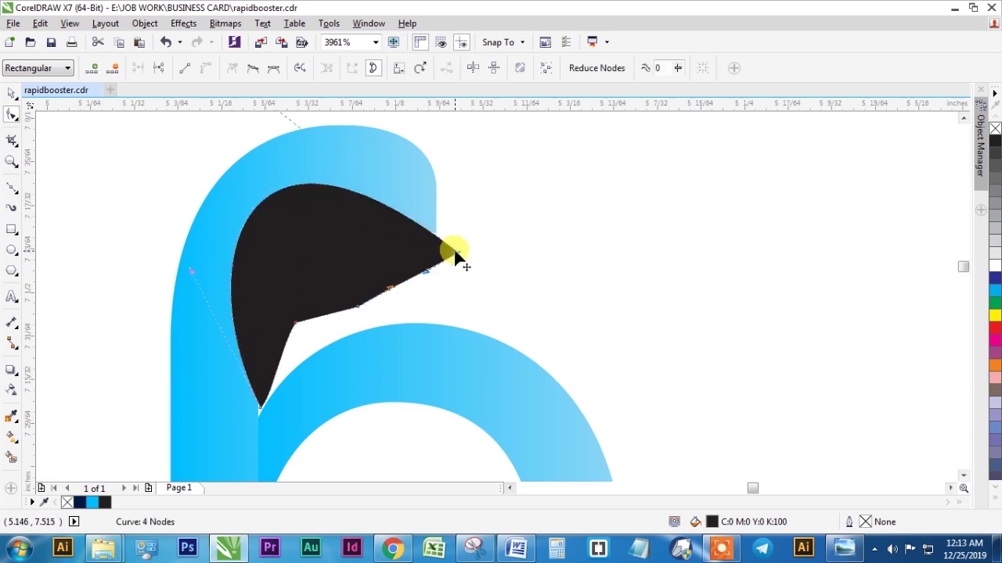
Step: Intersect the black shape with the r copy and delete the black shape, keeping the overlap as a shadow piece
{"action": "key", "text": "space"}
{"action": "left_click", "coordinate": [389, 163], "text": "shift"}
{"action": "left_click", "coordinate": [445, 69]}
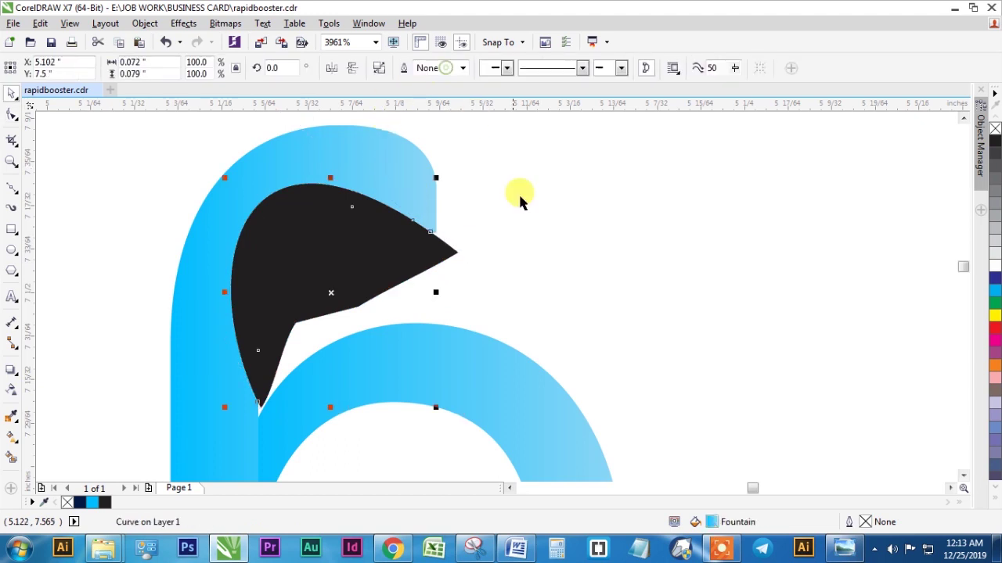
{"action": "left_click", "coordinate": [518, 193]}
{"action": "left_click", "coordinate": [441, 256]}
{"action": "key", "text": "Delete"}
Step: Copy the dark blue gradient fill from the navy swatch to the shadow piece inside the r's arch
{"action": "scroll", "coordinate": [441, 256], "scroll_direction": "down", "scroll_amount": 1}
{"action": "left_click", "coordinate": [363, 231]}
{"action": "key", "text": "alt+e"}
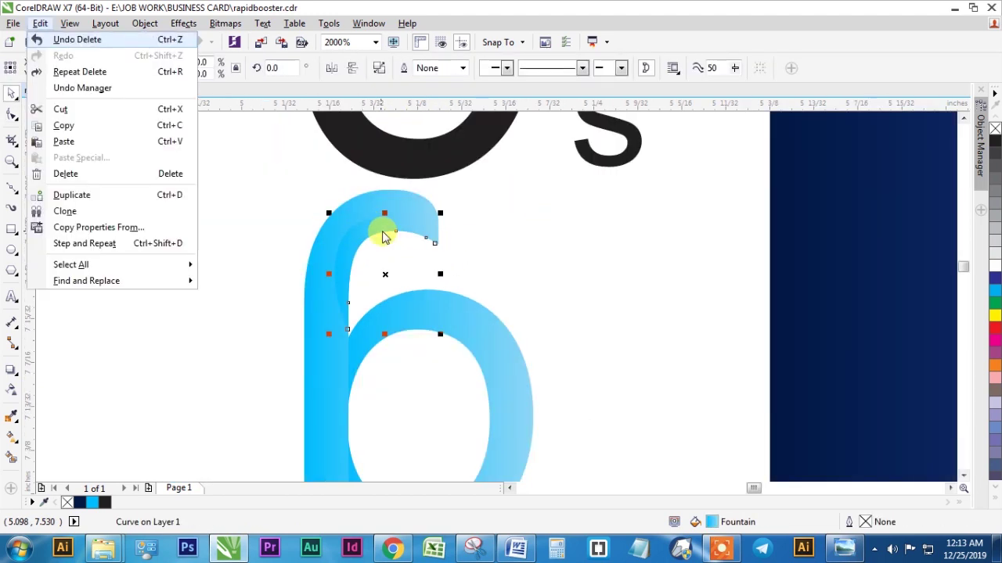
{"action": "key", "text": "m"}
{"action": "key", "text": "ctrl+shift+a"}
{"action": "left_click", "coordinate": [510, 300]}
{"action": "left_click", "coordinate": [789, 276]}
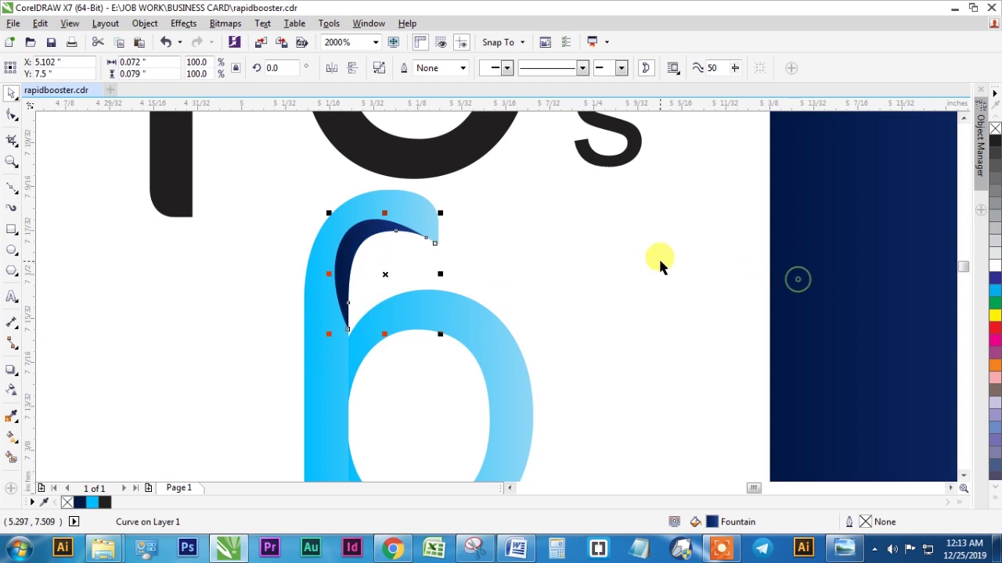
{"action": "left_click", "coordinate": [553, 277]}
Step: Draw a seven-point Bézier path inside the b's bowl, overlapping the inner edge from its top around to the bottom
{"action": "scroll", "coordinate": [553, 278], "scroll_direction": "down", "scroll_amount": 1}
{"action": "key", "text": "z"}
{"action": "left_click_drag", "start_coordinate": [389, 201], "coordinate": [810, 425]}
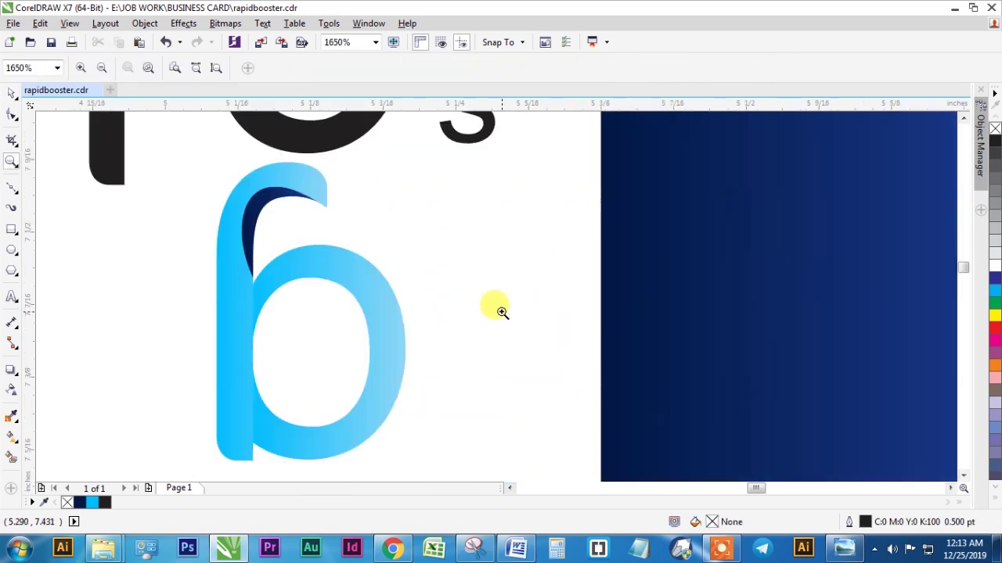
{"action": "key", "text": "space"}
{"action": "left_click", "coordinate": [260, 192]}
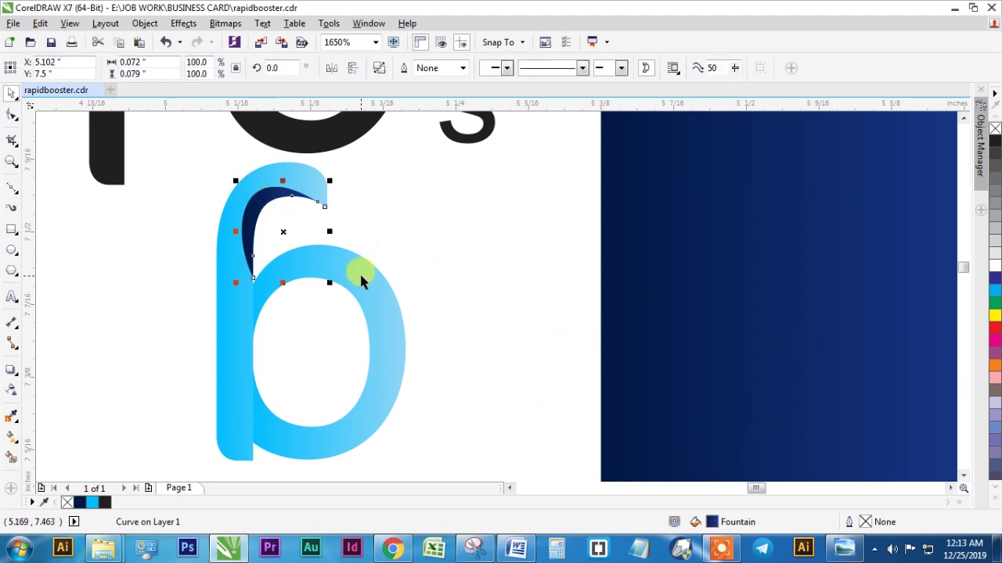
{"action": "left_click", "coordinate": [393, 263]}
{"action": "left_click", "coordinate": [12, 188]}
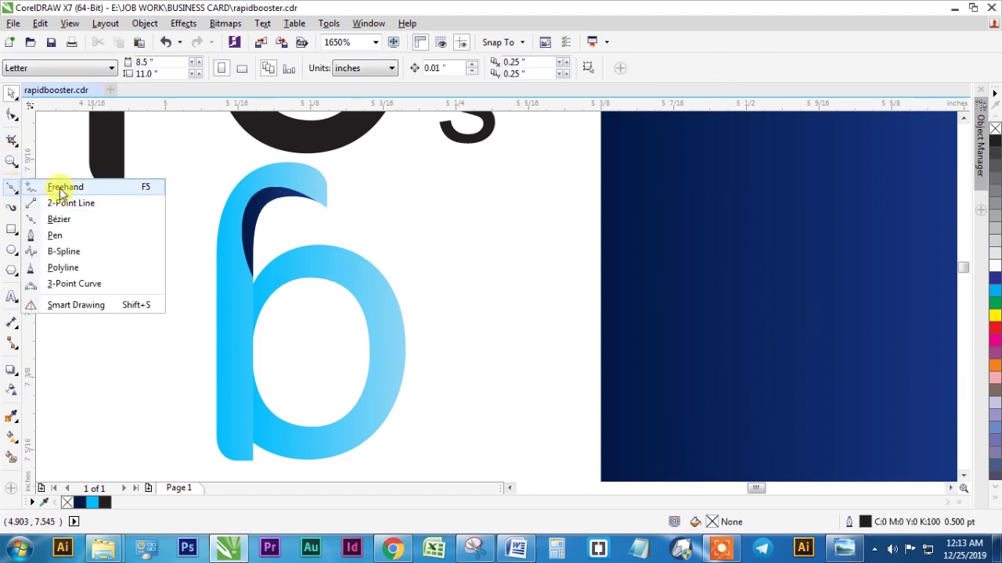
{"action": "left_click", "coordinate": [61, 188]}
{"action": "left_click", "coordinate": [13, 192]}
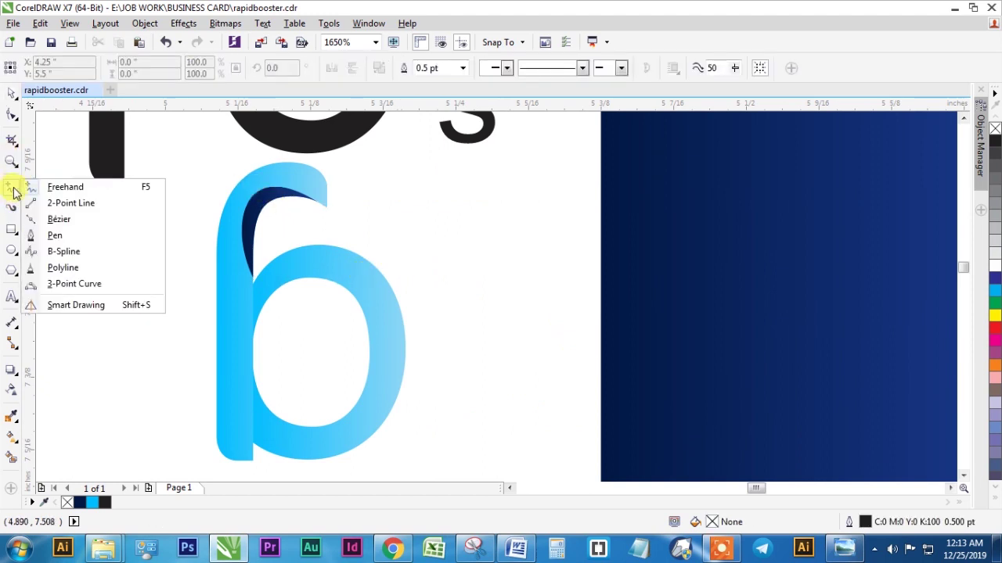
{"action": "left_click", "coordinate": [55, 219]}
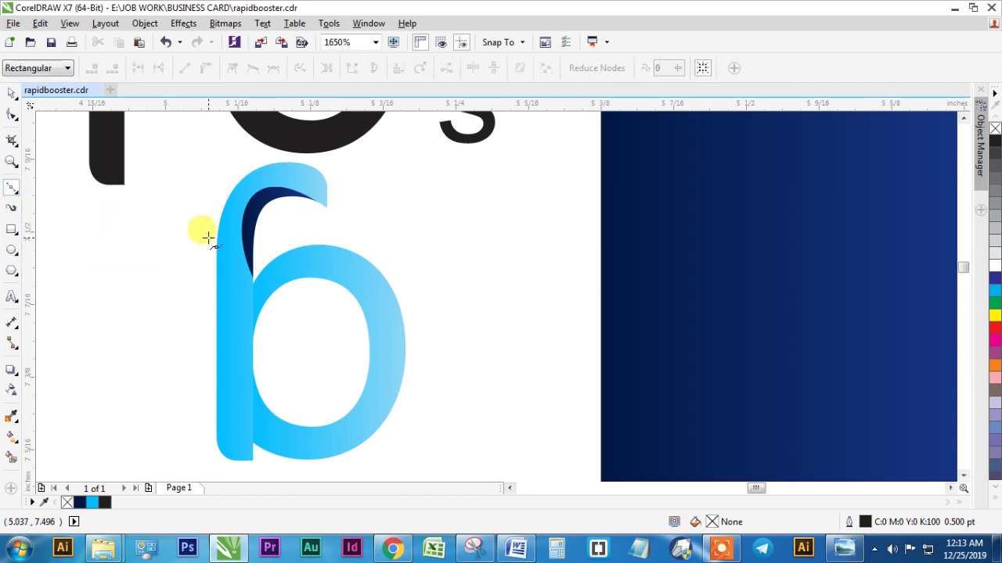
{"action": "left_click", "coordinate": [332, 277]}
{"action": "left_click", "coordinate": [386, 337]}
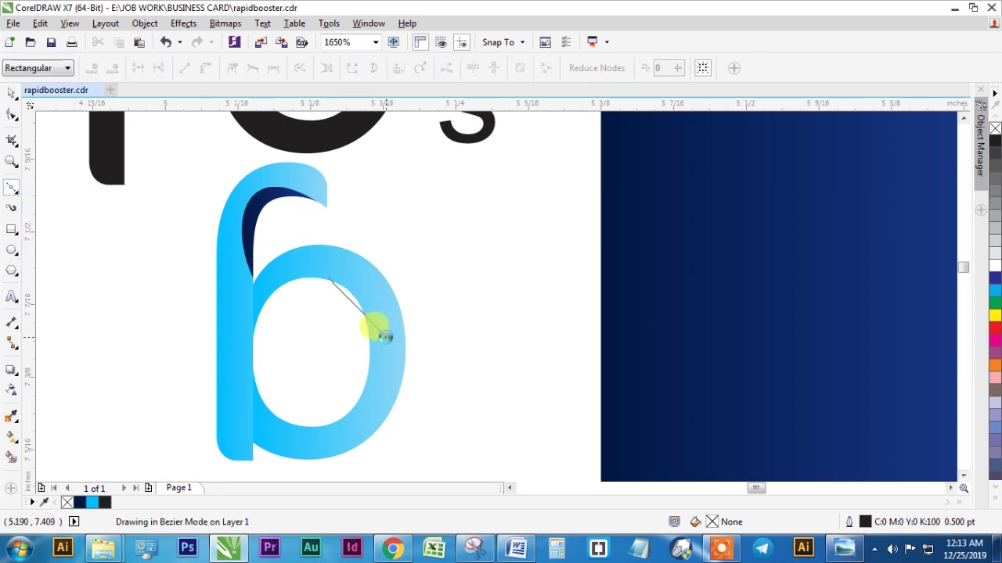
{"action": "left_click", "coordinate": [374, 398]}
{"action": "left_click", "coordinate": [336, 431]}
{"action": "left_click", "coordinate": [298, 433]}
{"action": "left_click", "coordinate": [288, 412]}
{"action": "left_click", "coordinate": [286, 387]}
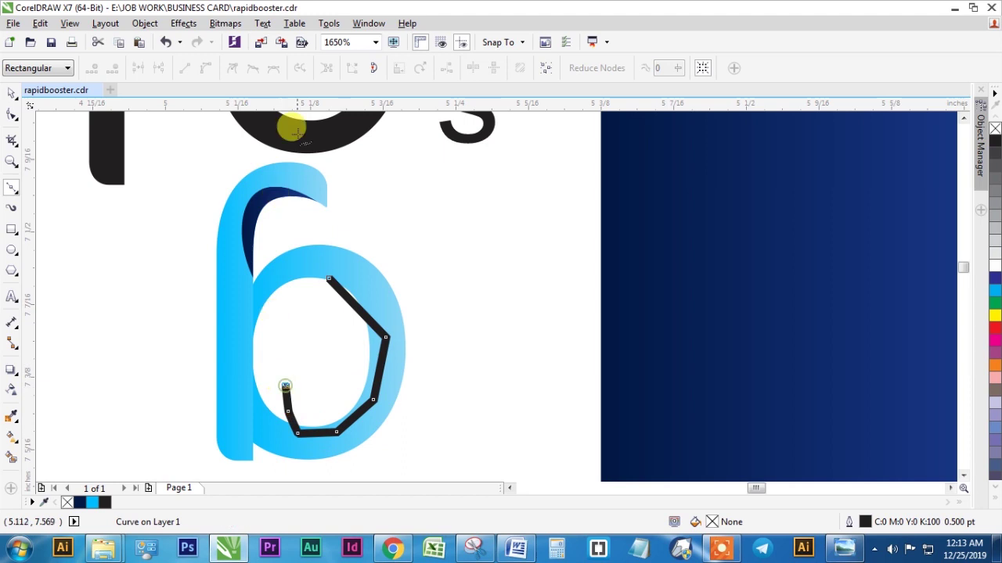
Step: Close the path in the bowl, fill it with black and remove its outline
{"action": "left_click", "coordinate": [373, 68]}
{"action": "left_click", "coordinate": [995, 142]}
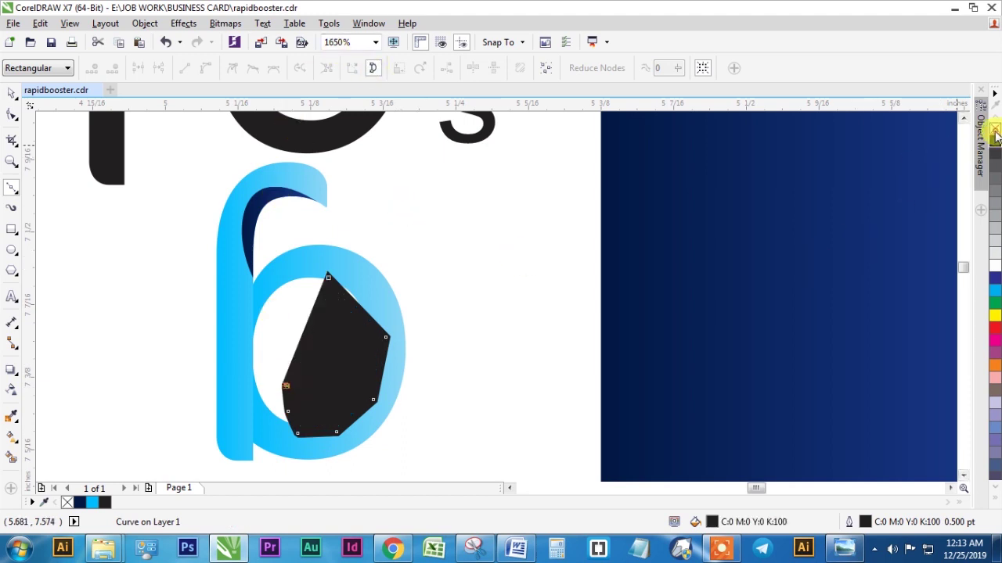
{"action": "right_click", "coordinate": [994, 129]}
{"action": "key", "text": "space"}
Step: Curve the black shape's outer edge along the bowl and delete the surplus nodes on that side
{"action": "left_click", "coordinate": [11, 115]}
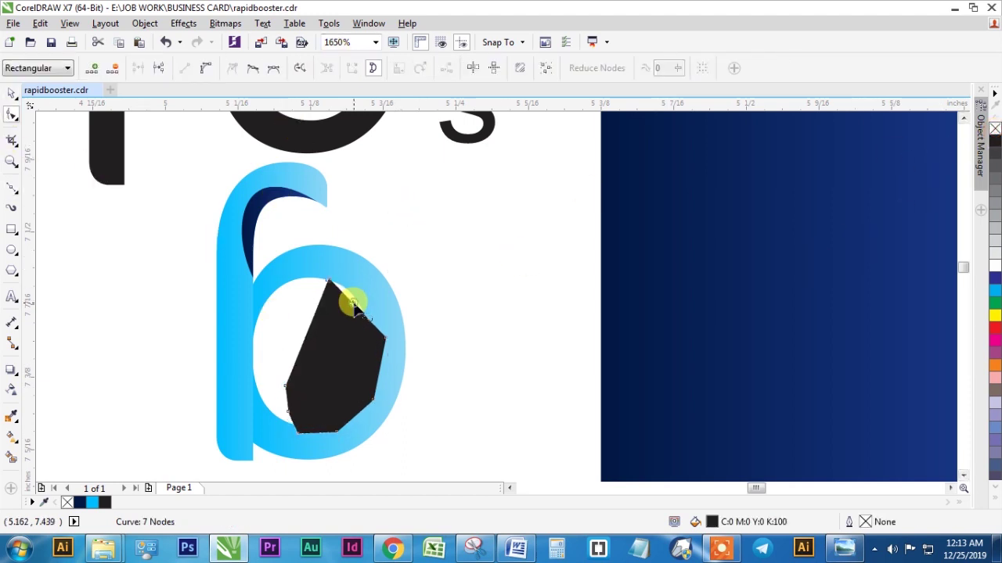
{"action": "left_click", "coordinate": [206, 68]}
{"action": "left_click_drag", "start_coordinate": [358, 315], "coordinate": [331, 290]}
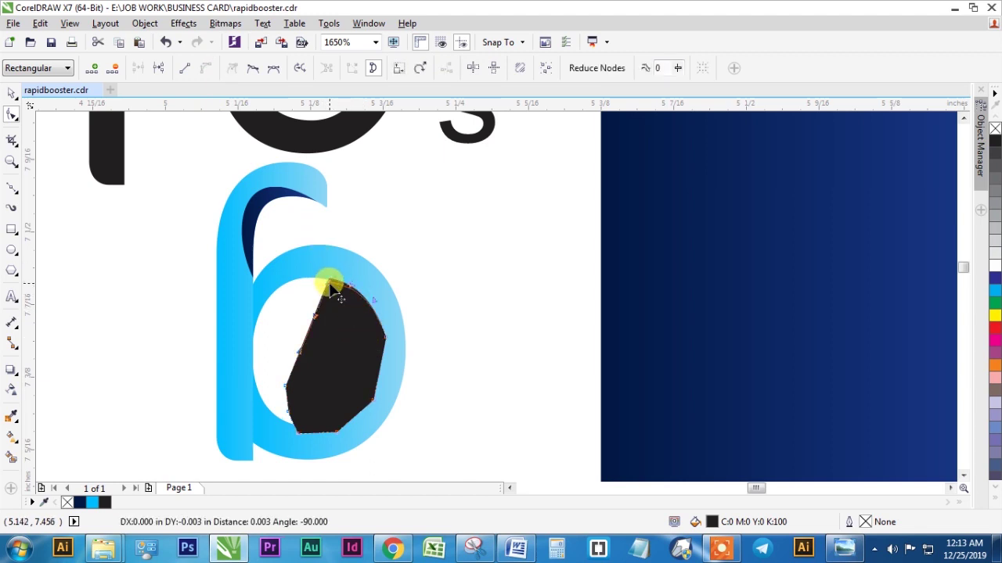
{"action": "key", "text": "Delete"}
{"action": "left_click_drag", "start_coordinate": [400, 333], "coordinate": [352, 452]}
{"action": "key", "text": "Delete"}
{"action": "double_click", "coordinate": [376, 380]}
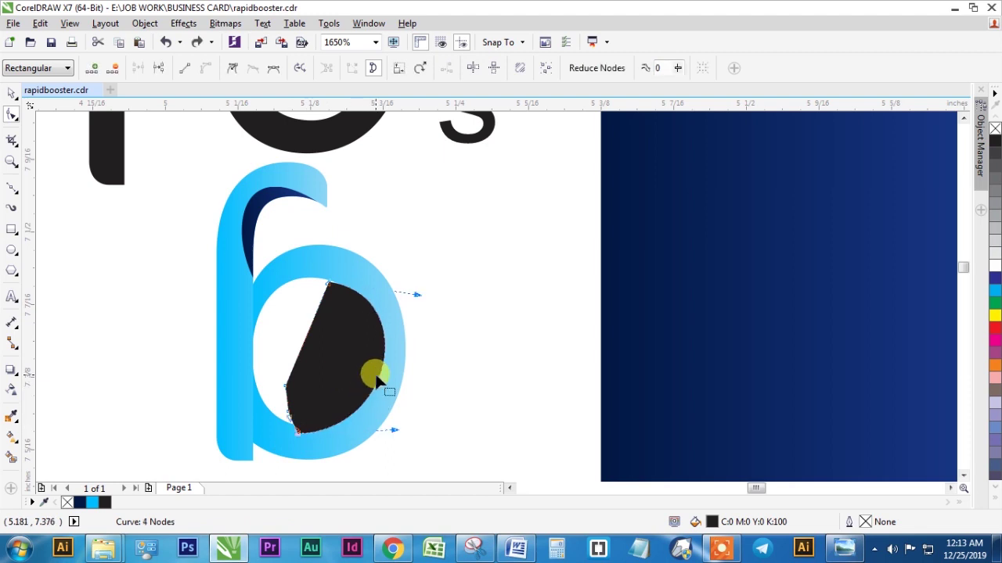
Step: Push the black shape's outer curve further over the bowl and round its lower end
{"action": "left_click_drag", "start_coordinate": [377, 380], "coordinate": [381, 377]}
{"action": "left_click_drag", "start_coordinate": [312, 424], "coordinate": [309, 429]}
{"action": "double_click", "coordinate": [310, 431]}
{"action": "double_click", "coordinate": [302, 429]}
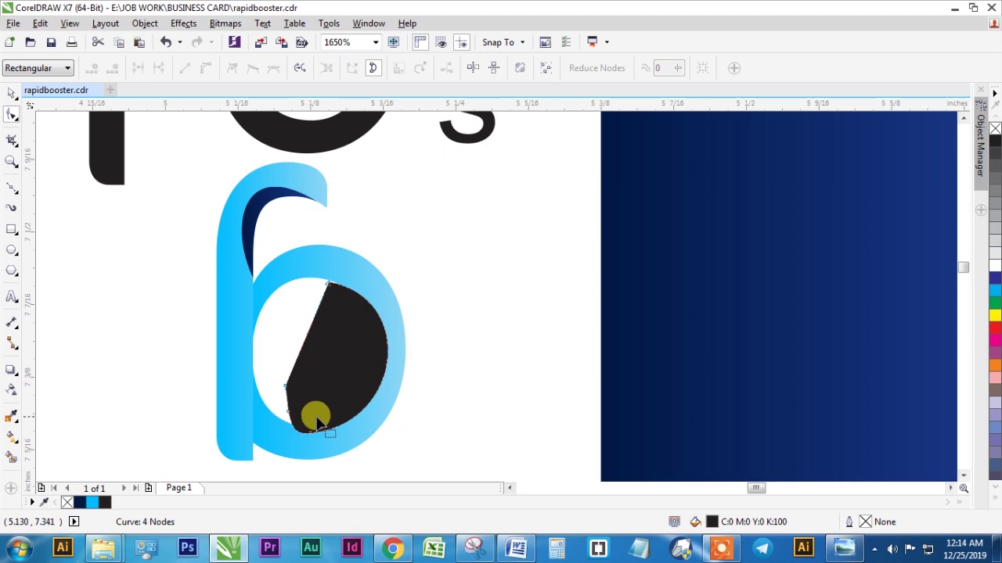
Step: Delete surplus nodes at the black shape's lower end and reshape that end into a round curve along the bowl
{"action": "double_click", "coordinate": [306, 436]}
{"action": "double_click", "coordinate": [322, 430]}
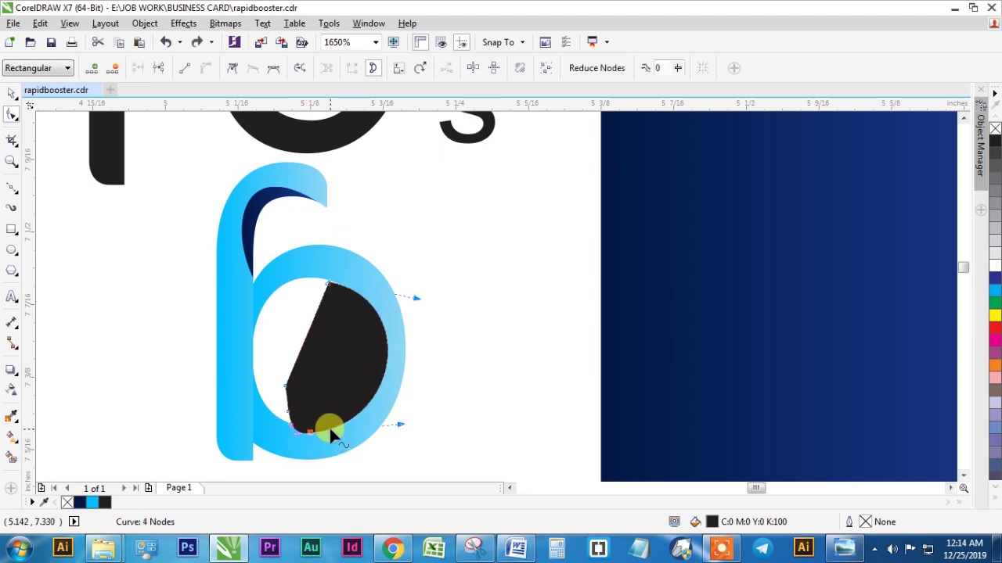
{"action": "left_click", "coordinate": [328, 426]}
{"action": "double_click", "coordinate": [328, 426]}
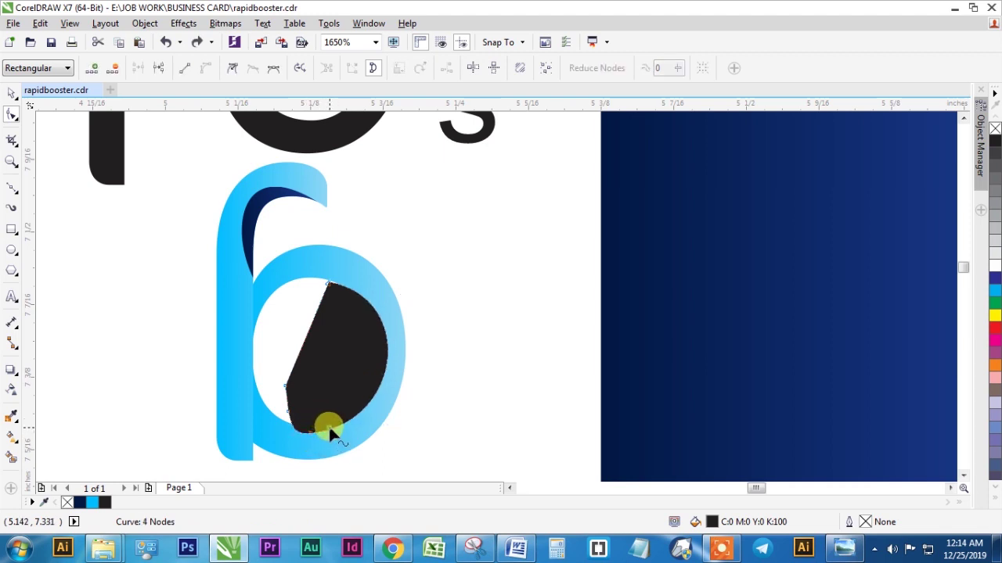
{"action": "double_click", "coordinate": [300, 433]}
{"action": "left_click_drag", "start_coordinate": [286, 412], "coordinate": [275, 390]}
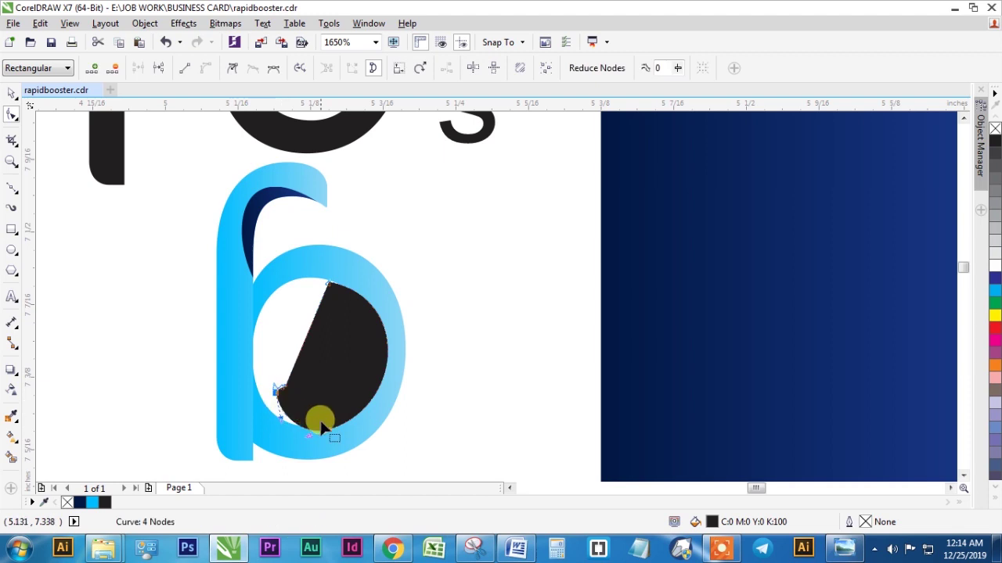
Step: Intersect the black shape with the b and delete the original black shape, keeping only the overlapping piece
{"action": "key", "text": "space"}
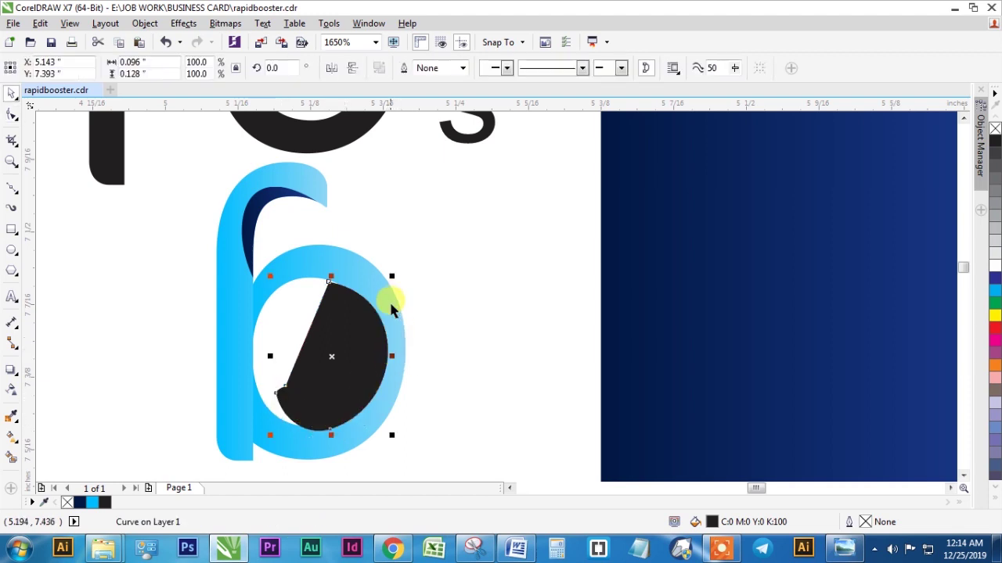
{"action": "left_click", "coordinate": [362, 268], "text": "shift"}
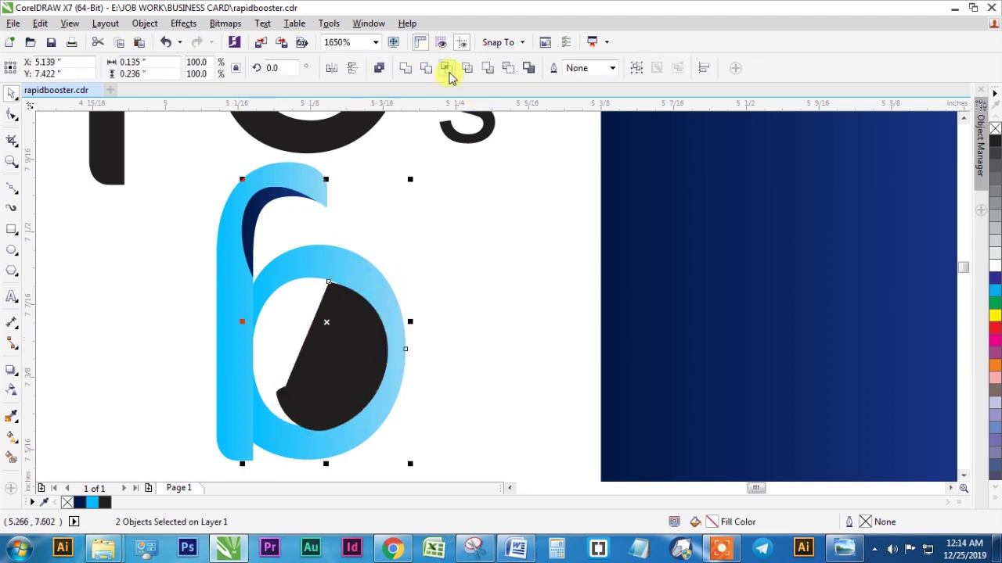
{"action": "left_click", "coordinate": [448, 72]}
{"action": "left_click", "coordinate": [434, 239]}
{"action": "left_click", "coordinate": [320, 326]}
{"action": "key", "text": "Delete"}
Step: Fill the overlap piece on the bowl's inner edge with the gradient copied from the dark blue rectangle
{"action": "left_click", "coordinate": [373, 354]}
{"action": "key", "text": "alt+e"}
{"action": "key", "text": "m"}
{"action": "left_click", "coordinate": [510, 299]}
{"action": "left_click", "coordinate": [609, 289]}
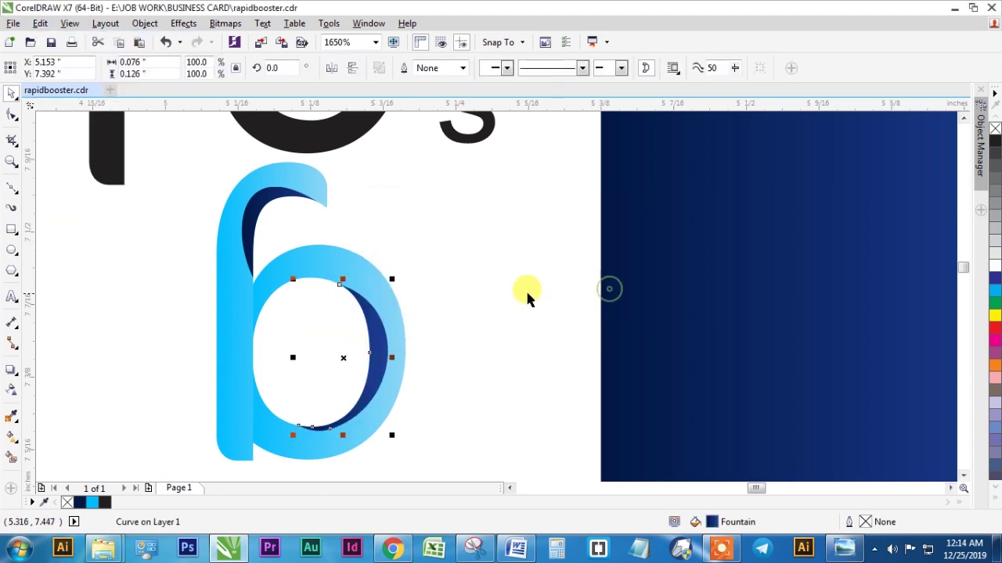
{"action": "left_click", "coordinate": [515, 293]}
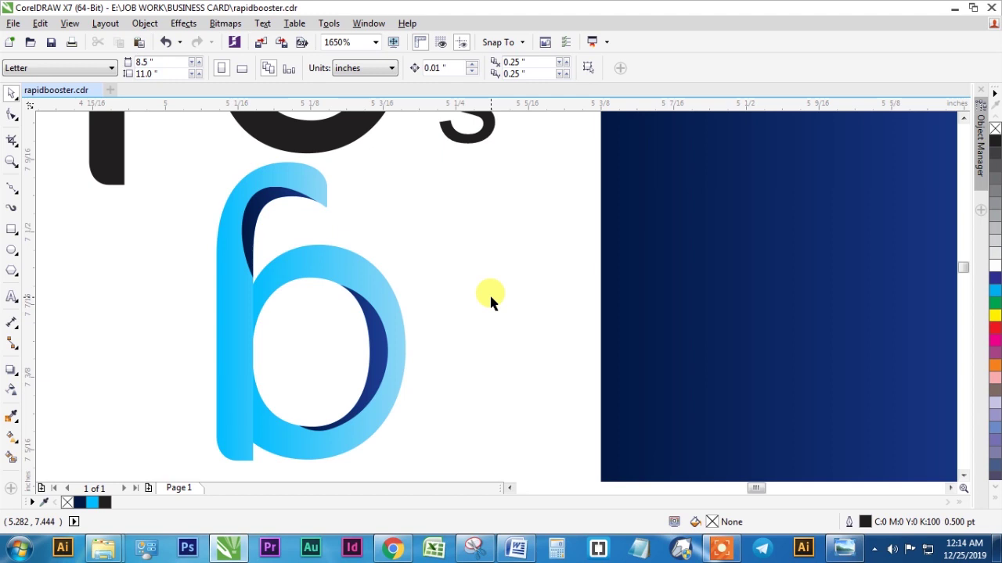
Step: Delete the node near the bottom of the bowl's dark shadow piece and smooth its outer edge
{"action": "left_click", "coordinate": [364, 360]}
{"action": "left_click", "coordinate": [11, 115]}
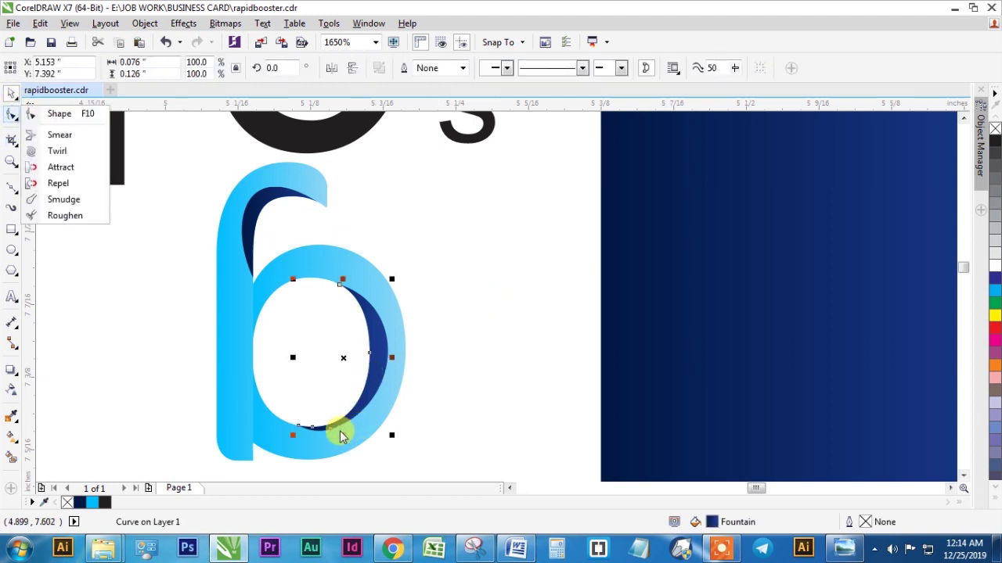
{"action": "left_click", "coordinate": [57, 115]}
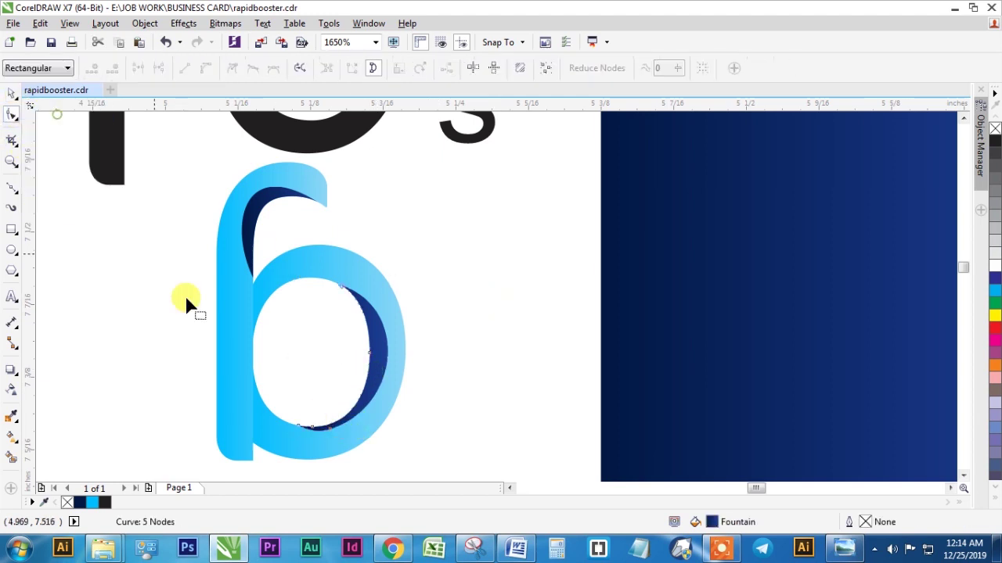
{"action": "double_click", "coordinate": [332, 428]}
{"action": "left_click_drag", "start_coordinate": [364, 406], "coordinate": [369, 405]}
{"action": "left_click_drag", "start_coordinate": [389, 334], "coordinate": [403, 331]}
{"action": "key", "text": "space"}
{"action": "left_click", "coordinate": [440, 339]}
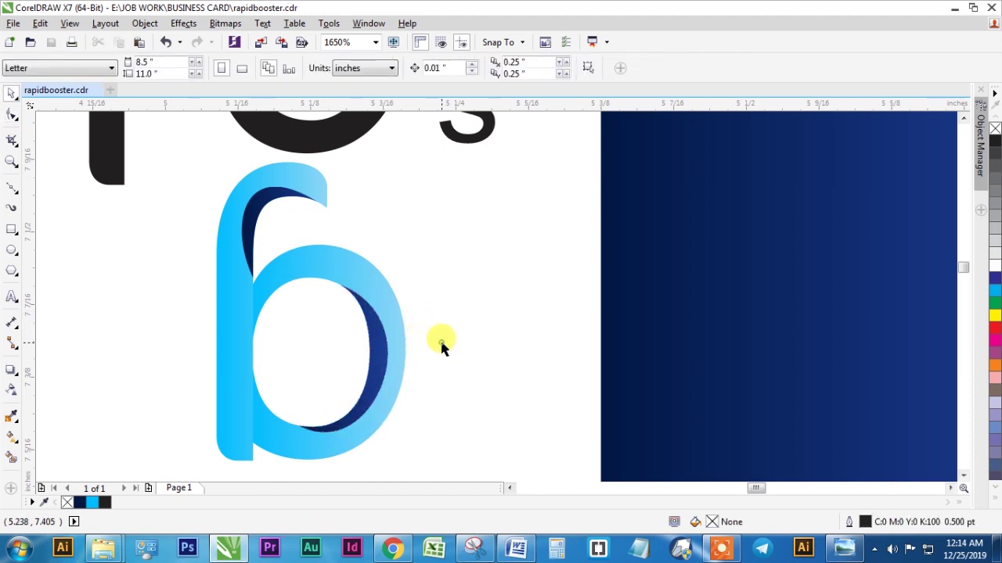
{"action": "left_click", "coordinate": [278, 374]}
{"action": "left_click", "coordinate": [14, 112]}
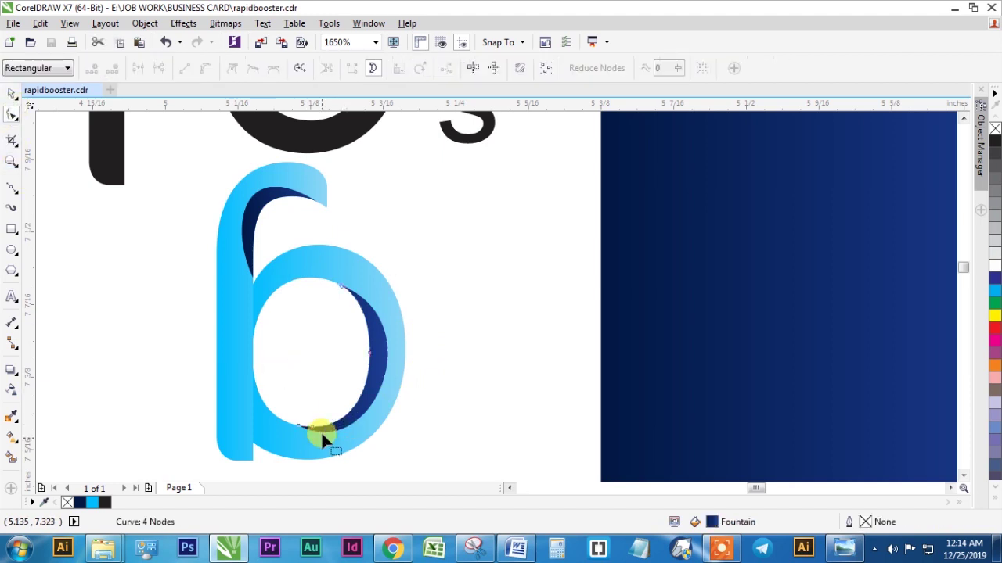
{"action": "key", "text": "space"}
{"action": "left_click", "coordinate": [420, 393]}
{"action": "left_click", "coordinate": [376, 397]}
{"action": "left_click", "coordinate": [459, 354]}
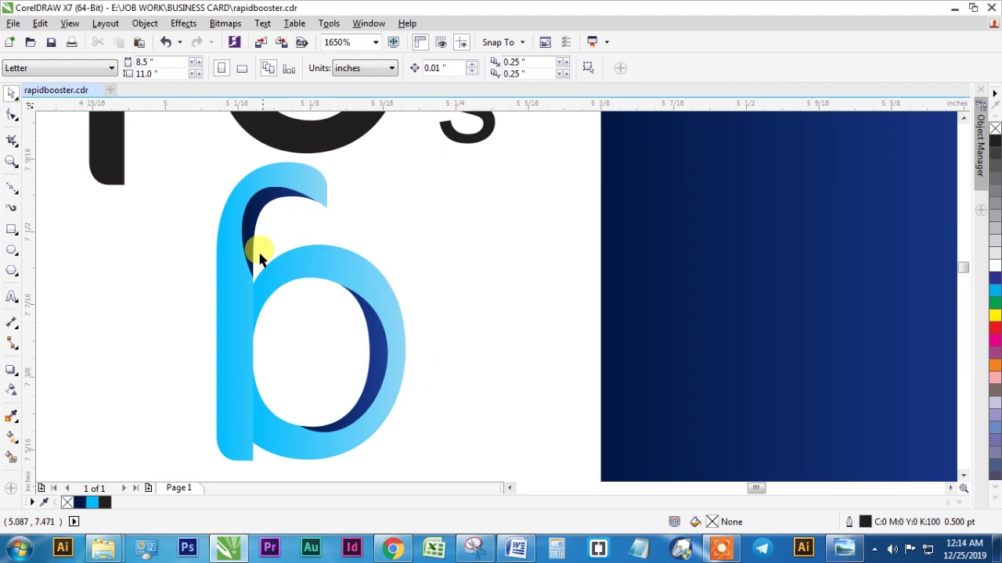
Step: Extend the lower tip of the r's dark shadow piece down along the stem to the middle of the bowl
{"action": "left_click", "coordinate": [240, 230]}
{"action": "left_click", "coordinate": [12, 113]}
{"action": "left_click_drag", "start_coordinate": [251, 283], "coordinate": [261, 339]}
{"action": "key", "text": "ctrl+z"}
{"action": "key", "text": "ctrl+shift+z"}
{"action": "key", "text": "space"}
{"action": "left_click", "coordinate": [399, 233]}
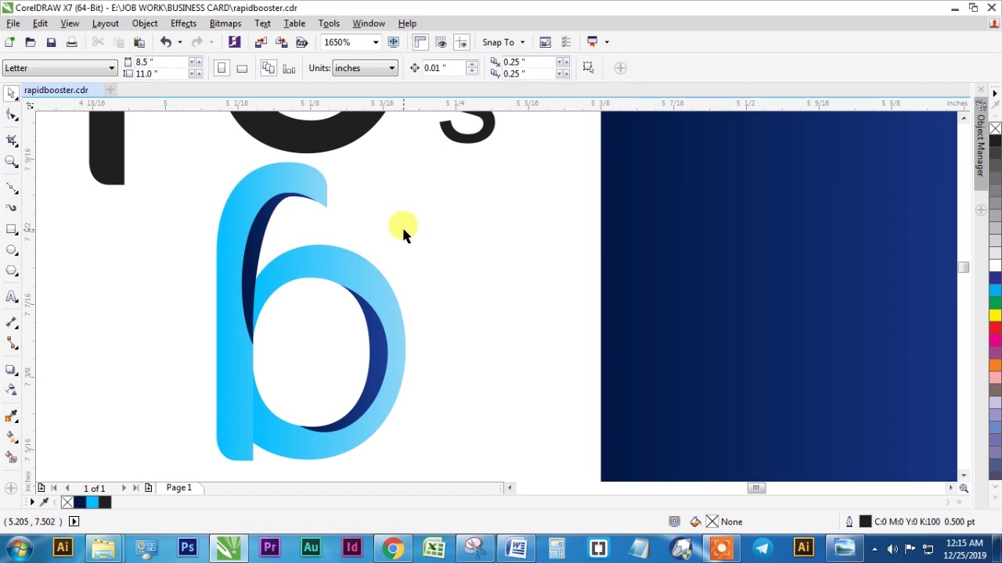
Step: Reshape the outer curve of the r's dark shadow piece so that it tapers thinly along the stem
{"action": "left_click", "coordinate": [241, 234]}
{"action": "left_click", "coordinate": [12, 113]}
{"action": "left_click_drag", "start_coordinate": [275, 299], "coordinate": [244, 368]}
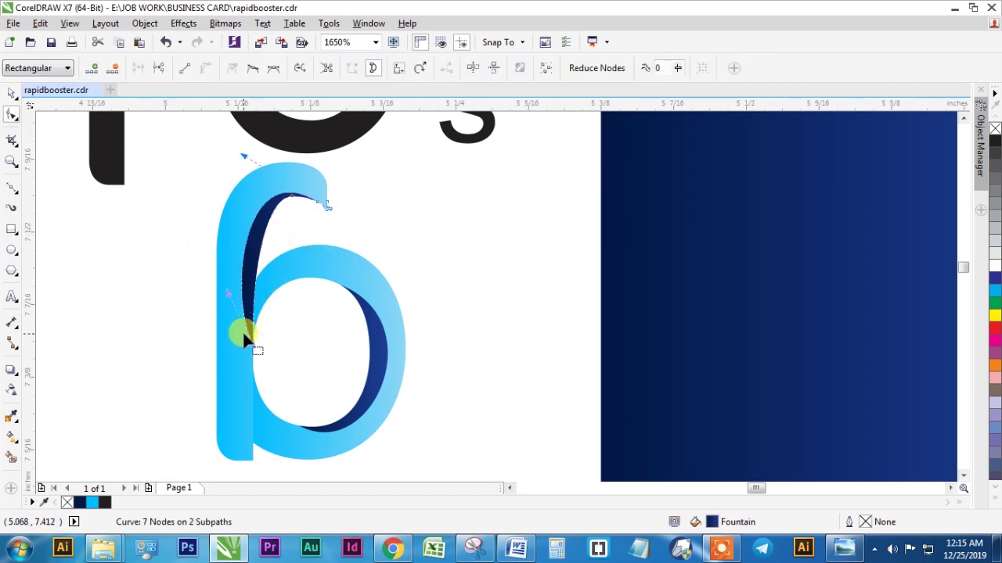
{"action": "left_click_drag", "start_coordinate": [228, 291], "coordinate": [241, 257]}
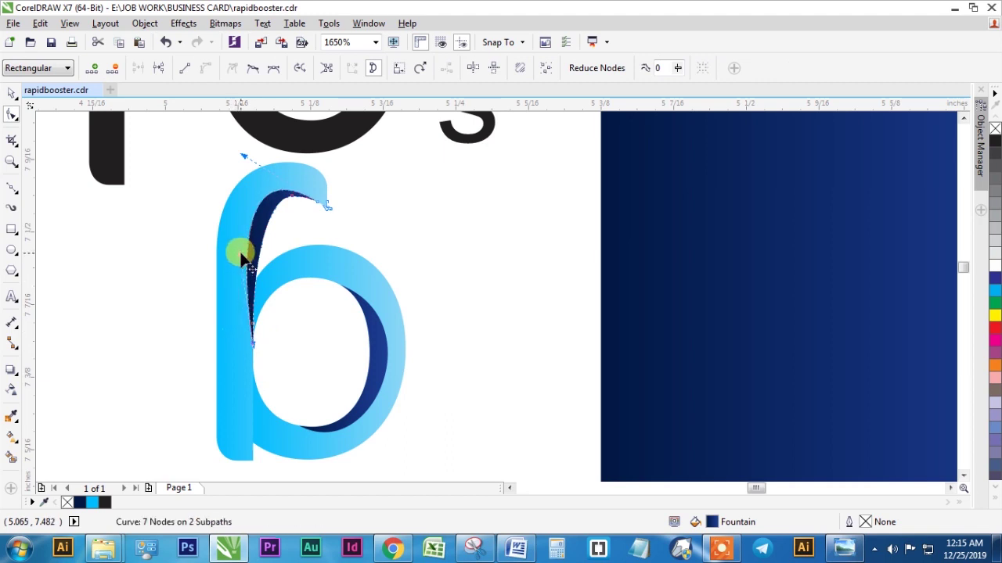
{"action": "key", "text": "space"}
{"action": "left_click", "coordinate": [451, 239]}
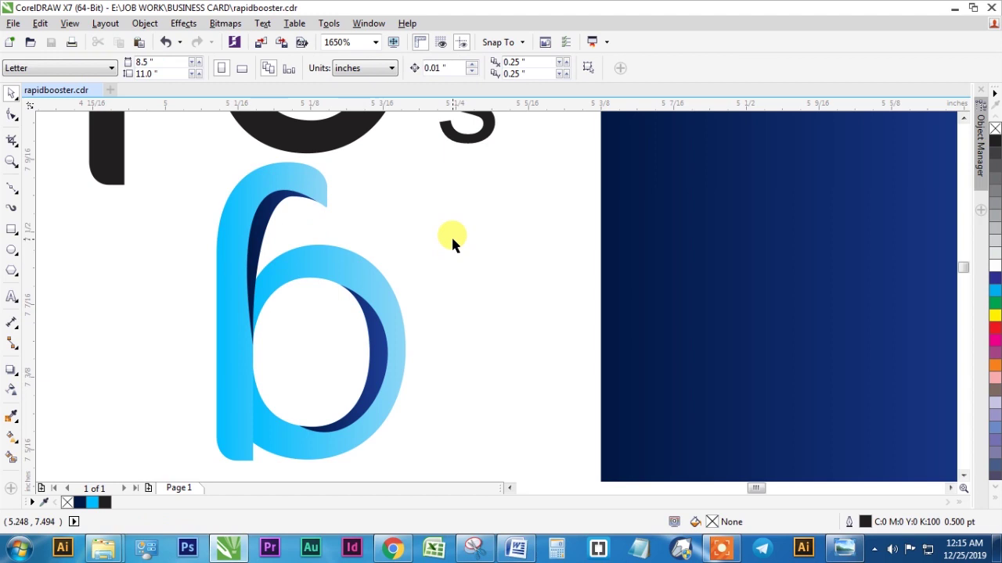
Step: Fine-tune the outer edge of the r's tapered shadow piece where it runs down the stem
{"action": "scroll", "coordinate": [451, 243], "scroll_direction": "down", "scroll_amount": 3}
{"action": "key", "text": "z"}
{"action": "left_click_drag", "start_coordinate": [323, 175], "coordinate": [677, 298]}
{"action": "left_click", "coordinate": [248, 291]}
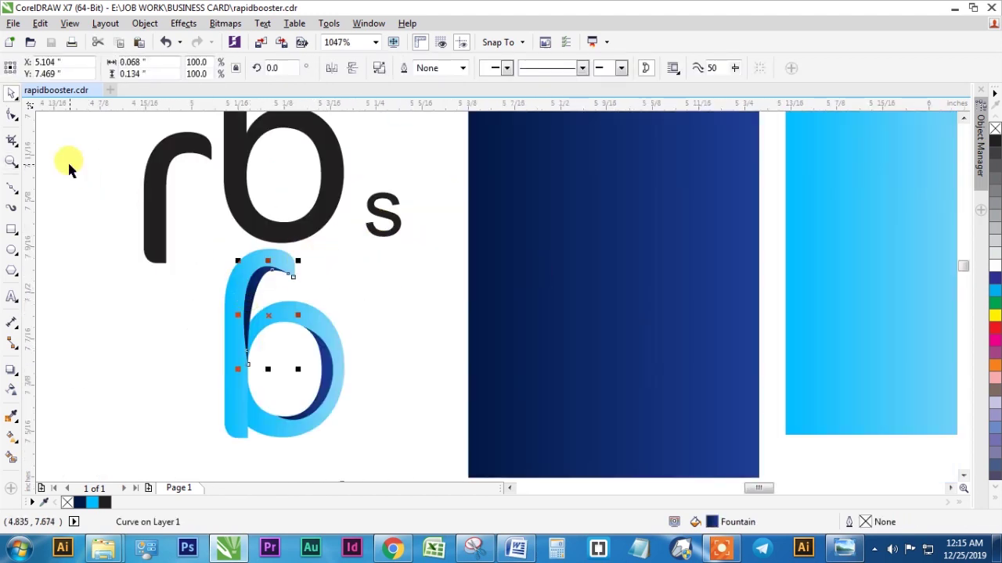
{"action": "left_click", "coordinate": [8, 115]}
{"action": "left_click_drag", "start_coordinate": [247, 299], "coordinate": [249, 296]}
{"action": "key", "text": "space"}
{"action": "left_click", "coordinate": [316, 289]}
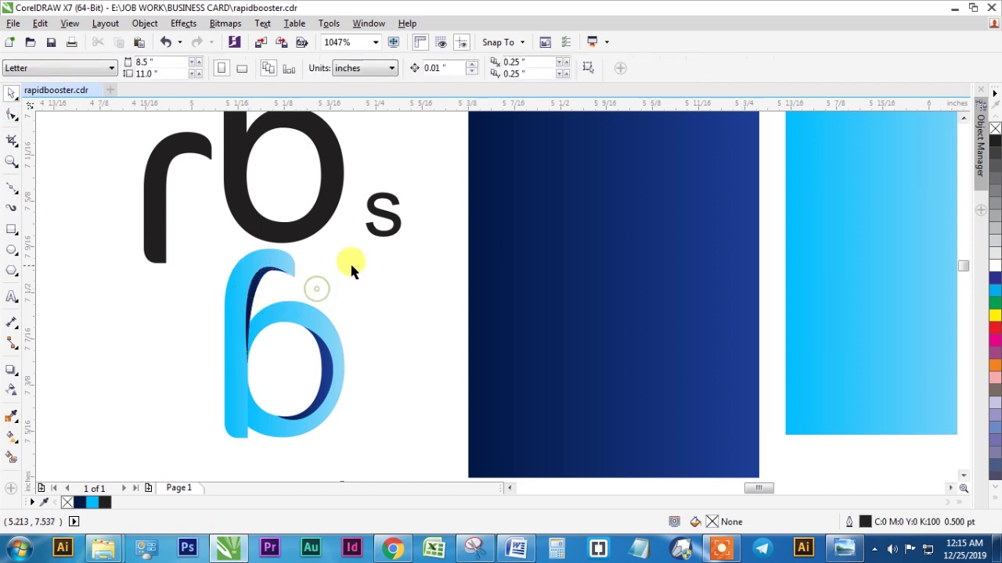
Step: Select the whole gradient-filled monogram and place a copy of it beside the original on the left
{"action": "left_click_drag", "start_coordinate": [387, 438], "coordinate": [195, 273]}
{"action": "left_click", "coordinate": [195, 273]}
{"action": "scroll", "coordinate": [195, 273], "scroll_direction": "down", "scroll_amount": 1}
{"action": "left_click_drag", "start_coordinate": [283, 359], "coordinate": [189, 261]}
{"action": "left_click_drag", "start_coordinate": [243, 299], "coordinate": [160, 300]}
{"action": "right_click", "coordinate": [160, 299]}
Step: Fill both letters of the monogram copy with the gradient copied from the dark blue rectangle
{"action": "key", "text": "F2"}
{"action": "left_click_drag", "start_coordinate": [100, 203], "coordinate": [577, 386]}
{"action": "left_click", "coordinate": [225, 302]}
{"action": "left_click", "coordinate": [146, 290]}
{"action": "left_click", "coordinate": [131, 241]}
{"action": "left_click", "coordinate": [123, 198]}
{"action": "left_click", "coordinate": [147, 245]}
{"action": "left_click", "coordinate": [166, 295], "text": "shift"}
{"action": "key", "text": "alt+e"}
{"action": "key", "text": "m"}
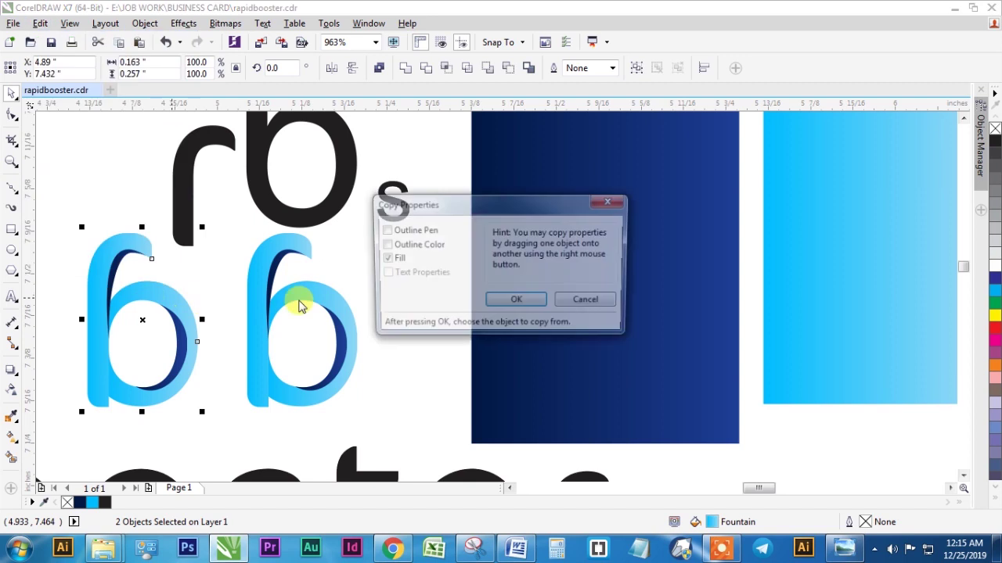
{"action": "left_click", "coordinate": [501, 301]}
{"action": "left_click", "coordinate": [496, 290]}
Step: Fill the copy's two inner shadow pieces with the gradient copied from the light blue rectangle
{"action": "left_click", "coordinate": [128, 258]}
{"action": "left_click", "coordinate": [121, 255]}
{"action": "left_click", "coordinate": [157, 258]}
{"action": "key", "text": "alt+e"}
{"action": "key", "text": "m"}
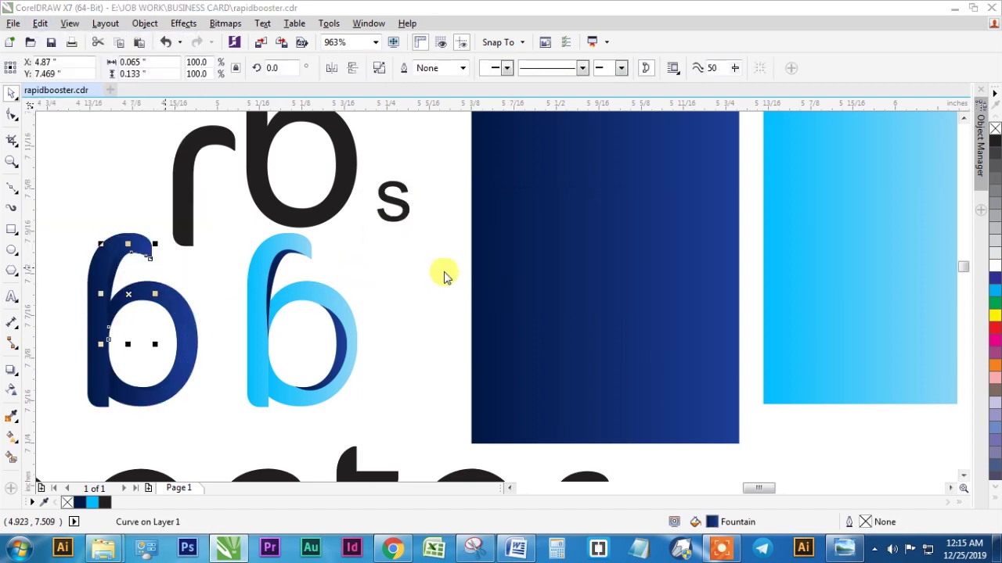
{"action": "left_click", "coordinate": [542, 303]}
{"action": "left_click", "coordinate": [778, 293]}
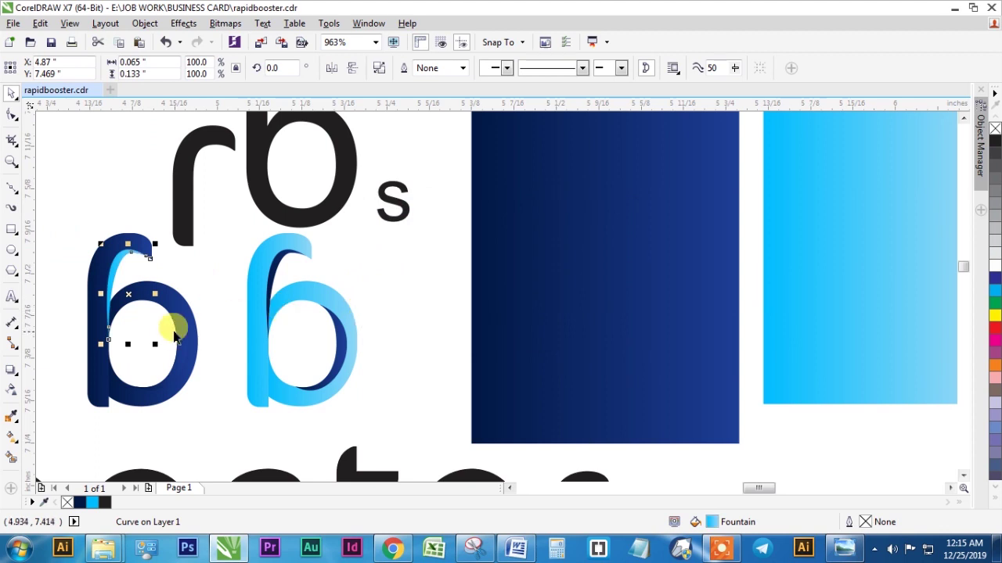
{"action": "left_click", "coordinate": [174, 331]}
{"action": "left_click", "coordinate": [207, 311]}
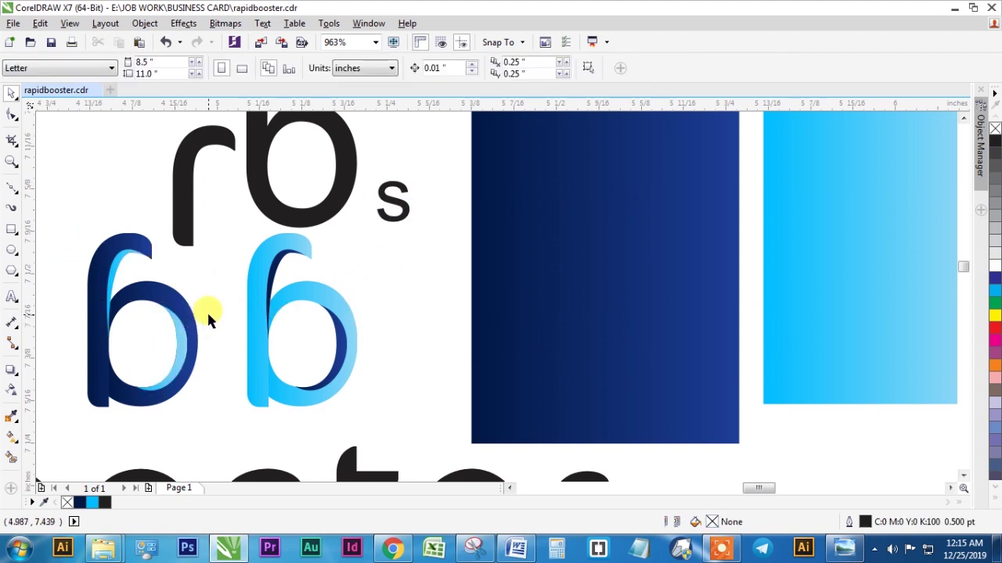
Step: Place the dark blue monogram in front of the rapidbooster wordmark and move the wordmark close to it
{"action": "scroll", "coordinate": [207, 310], "scroll_direction": "down", "scroll_amount": 5}
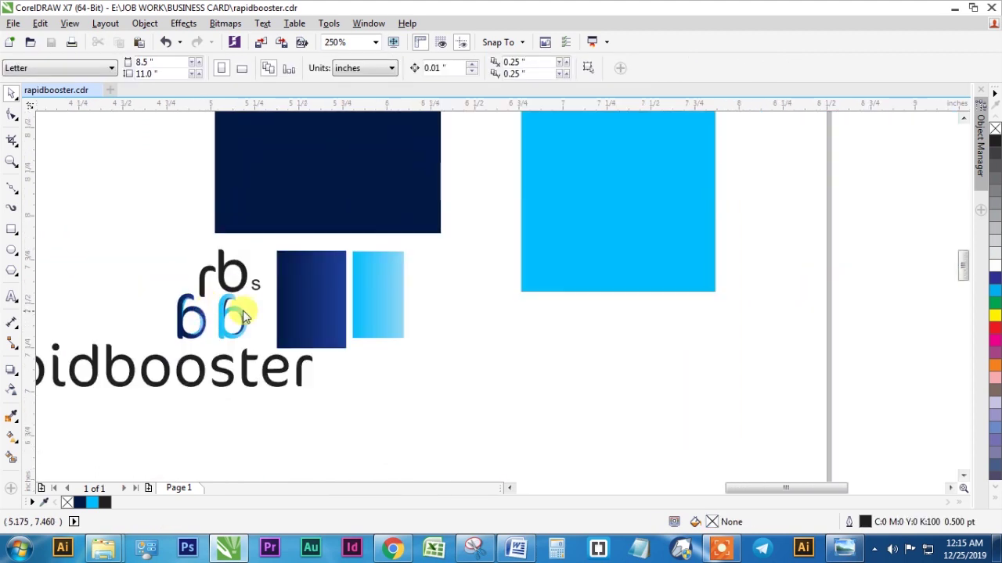
{"action": "key", "text": "g"}
{"action": "key", "text": "h"}
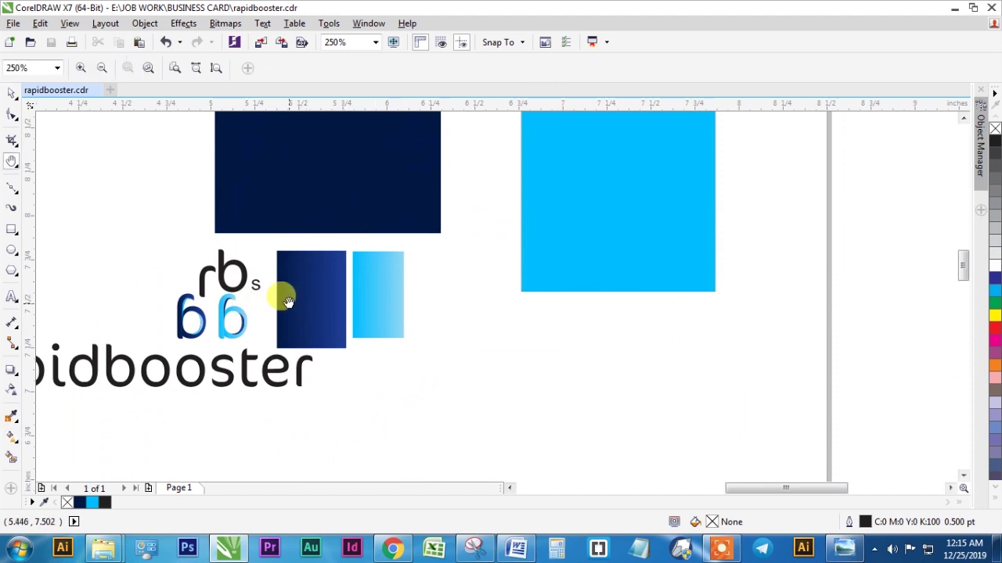
{"action": "left_click_drag", "start_coordinate": [270, 304], "coordinate": [492, 301]}
{"action": "key", "text": "z"}
{"action": "left_click_drag", "start_coordinate": [165, 235], "coordinate": [752, 425]}
{"action": "key", "text": "space"}
{"action": "left_click_drag", "start_coordinate": [355, 220], "coordinate": [463, 332]}
{"action": "left_click_drag", "start_coordinate": [453, 290], "coordinate": [200, 356]}
{"action": "left_click_drag", "start_coordinate": [690, 402], "coordinate": [545, 401]}
{"action": "left_click_drag", "start_coordinate": [364, 368], "coordinate": [359, 372]}
{"action": "key", "text": "F10"}
{"action": "left_click_drag", "start_coordinate": [282, 315], "coordinate": [572, 393]}
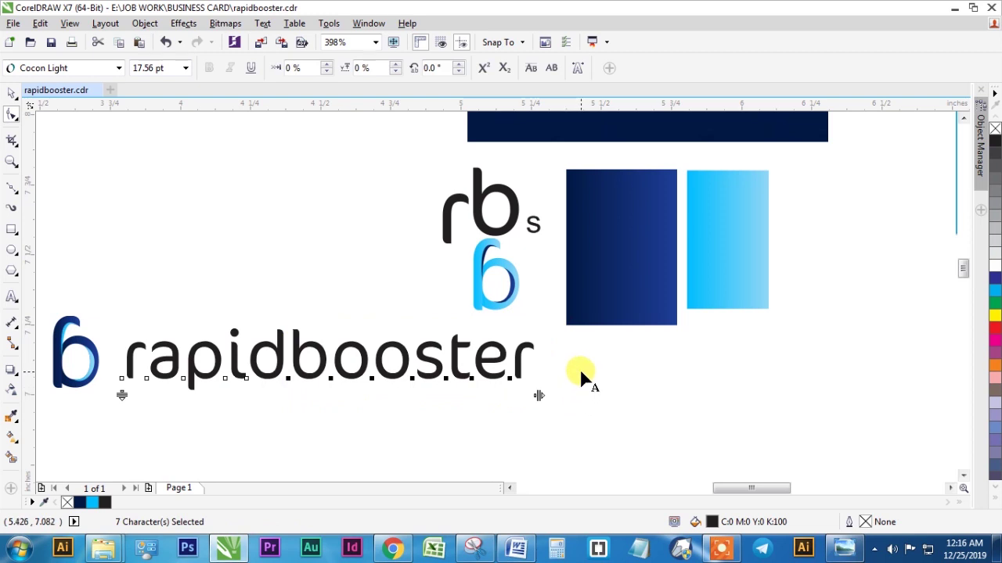
{"action": "key", "text": "space"}
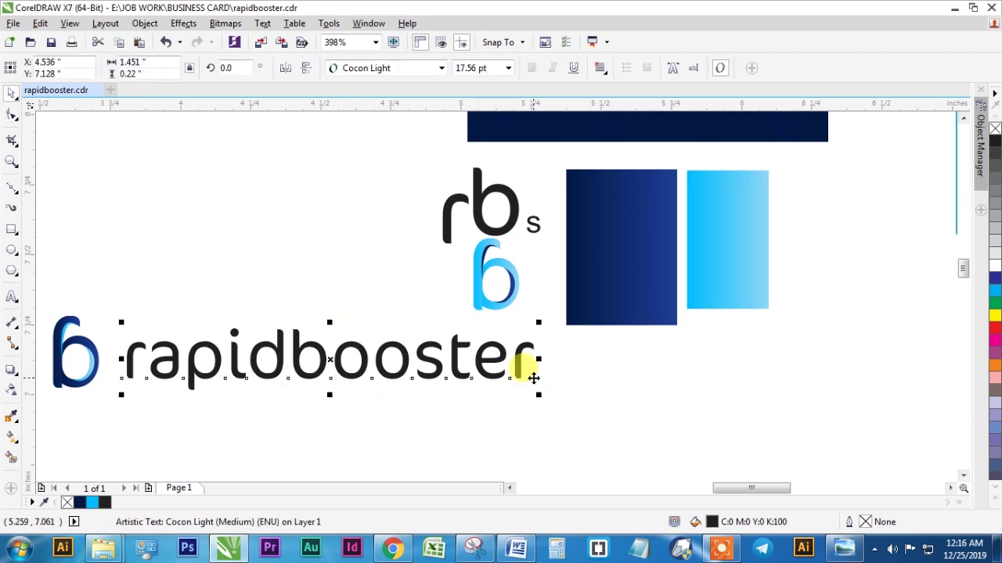
Step: Break the wordmark into separate letters and fill "booster" with the gradient copied from the light blue rectangle
{"action": "key", "text": "ctrl+k"}
{"action": "left_click_drag", "start_coordinate": [288, 312], "coordinate": [563, 403]}
{"action": "key", "text": "alt+e"}
{"action": "key", "text": "m"}
{"action": "left_click", "coordinate": [516, 303]}
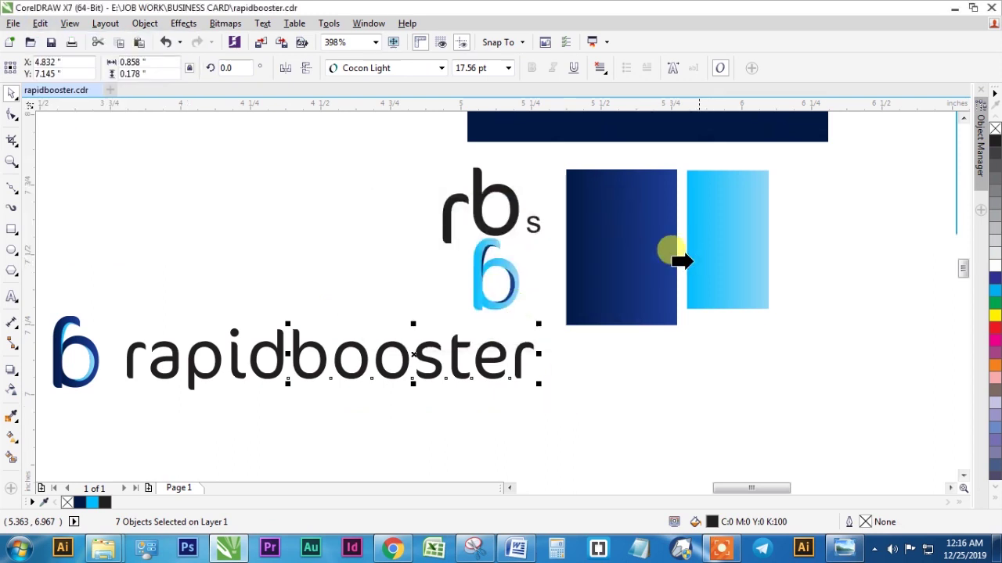
{"action": "left_click", "coordinate": [699, 264]}
Step: Fill the letters of "rapid" with the gradient copied from the dark blue rectangle
{"action": "left_click_drag", "start_coordinate": [298, 295], "coordinate": [105, 406]}
{"action": "key", "text": "alt+e"}
{"action": "key", "text": "m"}
{"action": "left_click", "coordinate": [514, 303]}
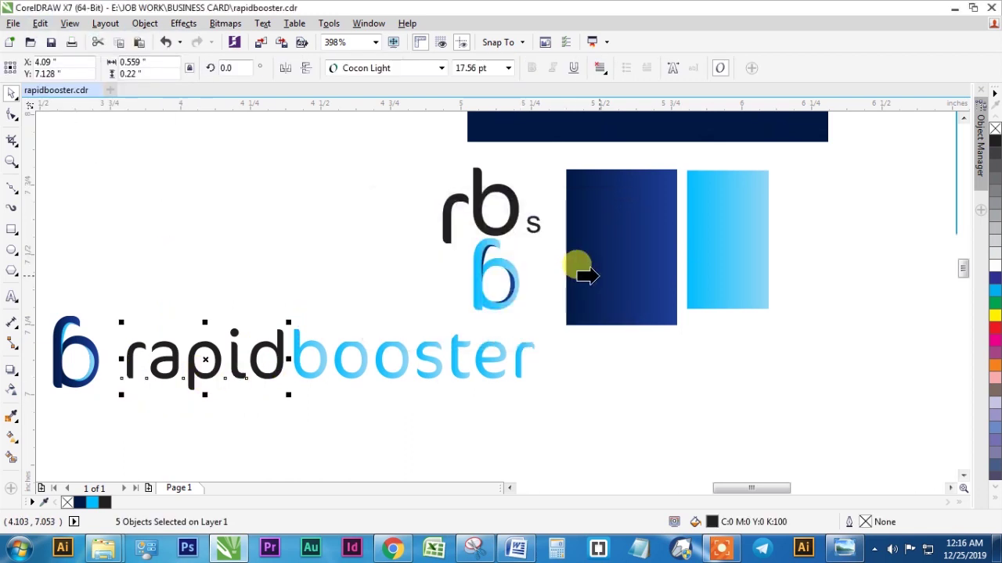
{"action": "left_click", "coordinate": [586, 276]}
{"action": "left_click", "coordinate": [429, 328]}
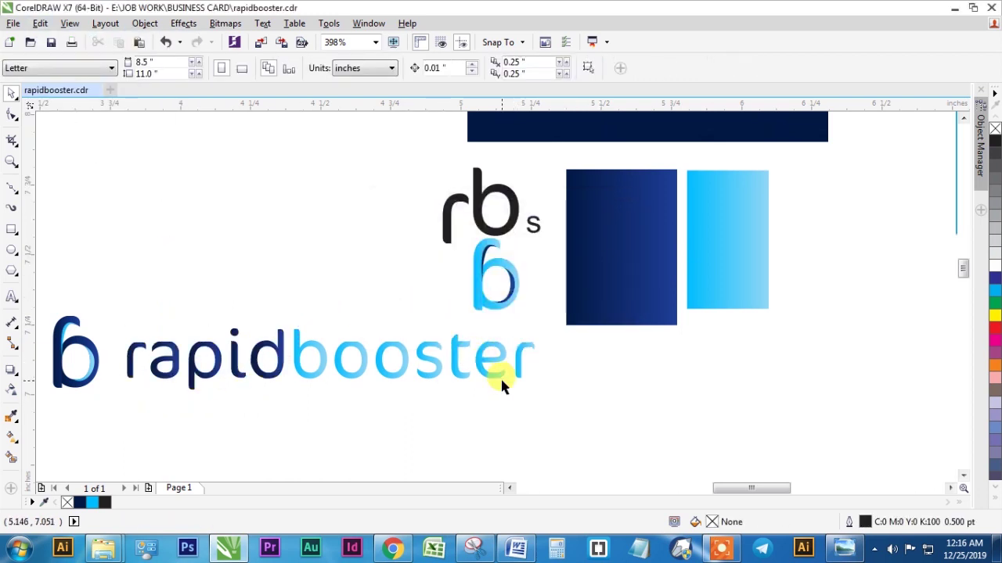
Step: Group all the pieces of the dark blue monogram in front of the wordmark
{"action": "key", "text": "h"}
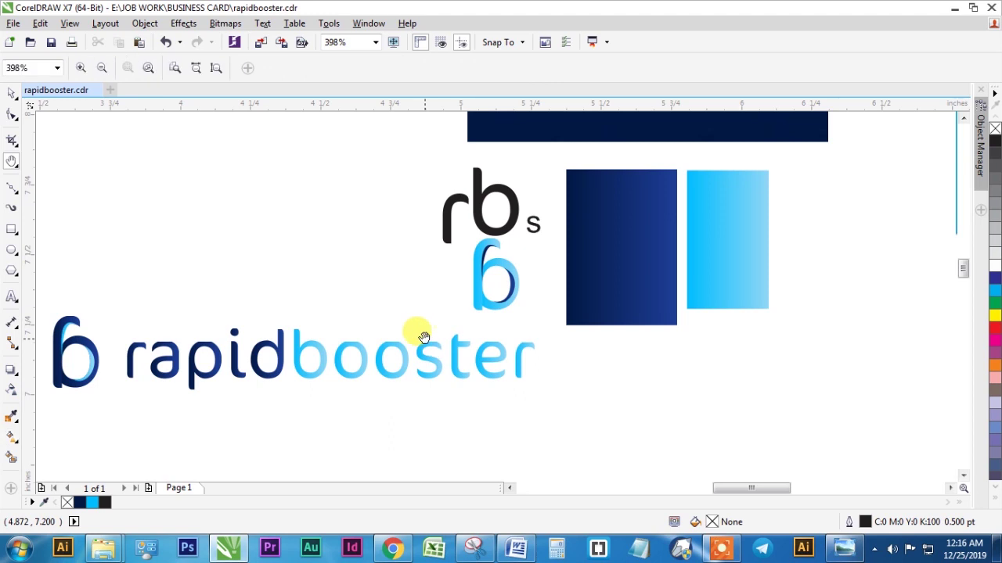
{"action": "left_click_drag", "start_coordinate": [351, 306], "coordinate": [418, 339]}
{"action": "key", "text": "space"}
{"action": "left_click_drag", "start_coordinate": [201, 320], "coordinate": [101, 435]}
{"action": "key", "text": "ctrl+g"}
Step: Try to enlarge the grouped monogram to about 175%
{"action": "left_click_drag", "start_coordinate": [170, 348], "coordinate": [204, 294]}
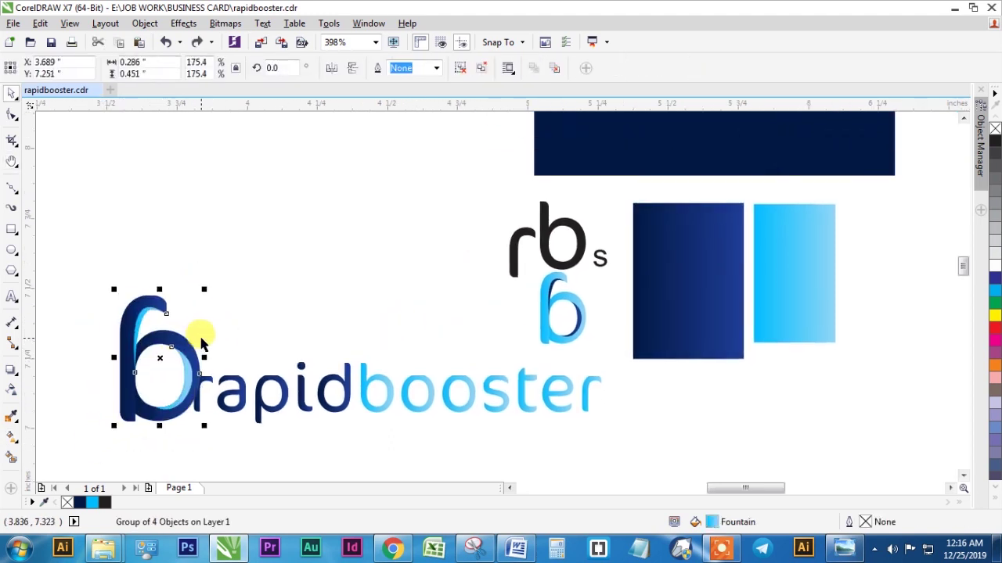
{"action": "key", "text": "ctrl+z"}
{"action": "left_click", "coordinate": [201, 334]}
Step: Draw a straight vertical divider line between the monogram and the wordmark and colour its outline light grey
{"action": "key", "text": "F5"}
{"action": "left_click", "coordinate": [182, 359]}
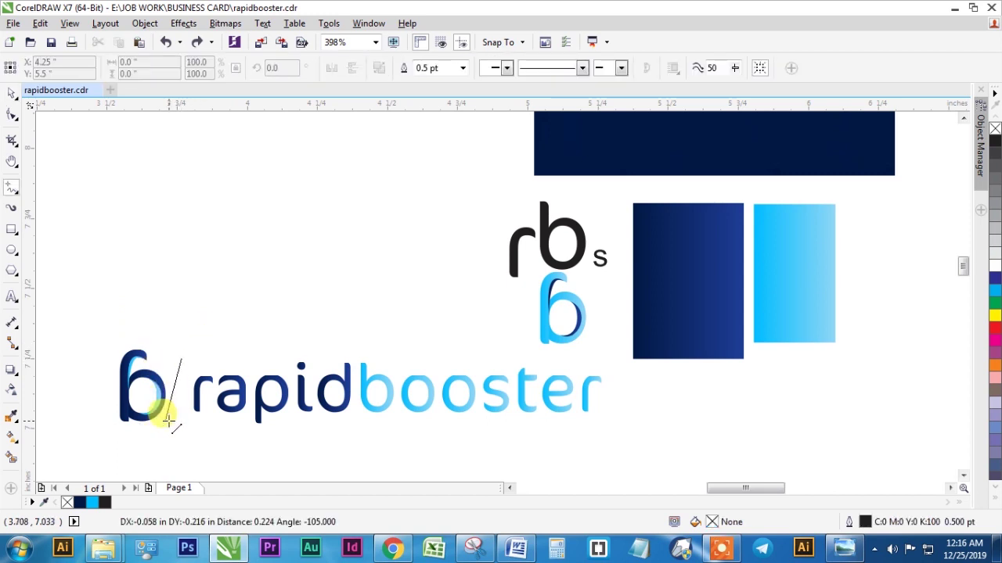
{"action": "left_click", "coordinate": [181, 424], "text": "ctrl"}
{"action": "right_click", "coordinate": [994, 241]}
{"action": "key", "text": "space"}
{"action": "left_click", "coordinate": [265, 337]}
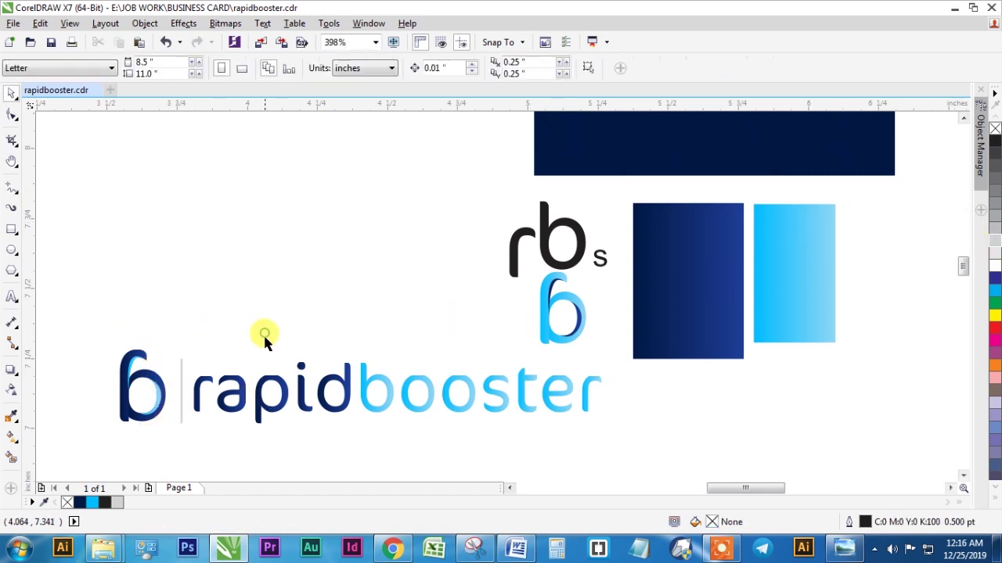
{"action": "key", "text": "z"}
{"action": "left_click_drag", "start_coordinate": [78, 302], "coordinate": [570, 415]}
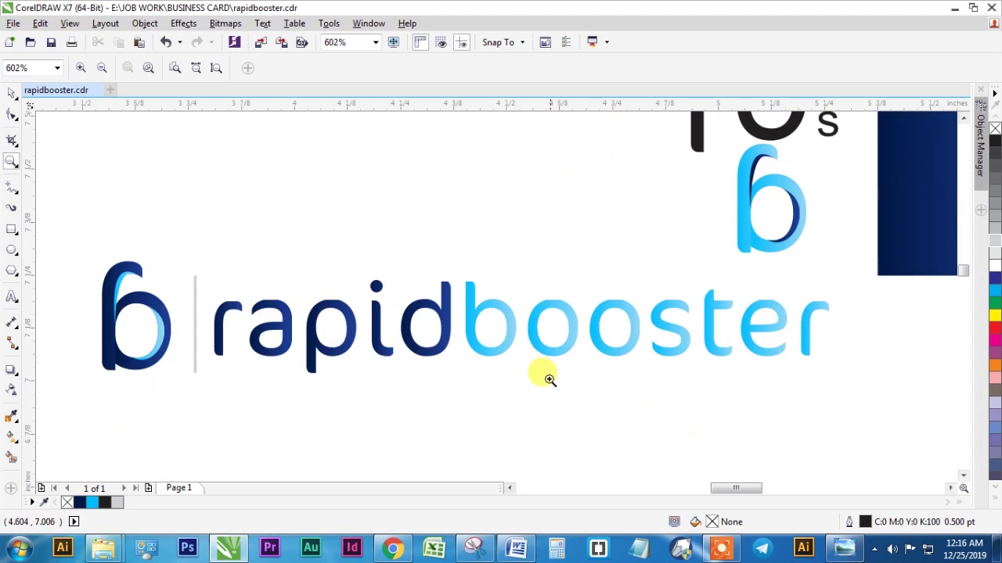
{"action": "key", "text": "space"}
{"action": "key", "text": "h"}
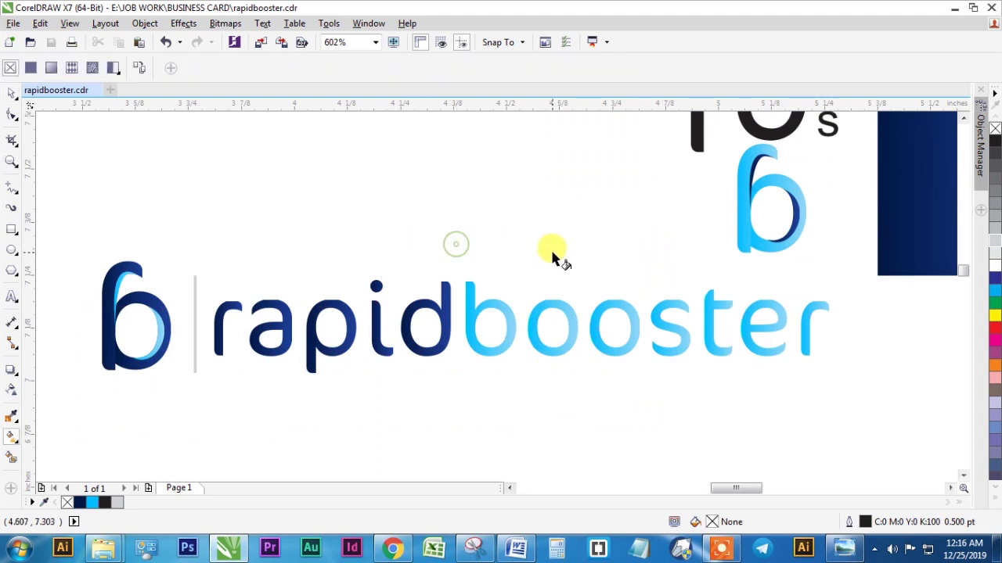
Step: Set the outline width of the grey divider between the monogram and the wordmark to Hairline
{"action": "left_click_drag", "start_coordinate": [545, 248], "coordinate": [566, 267]}
{"action": "key", "text": "space"}
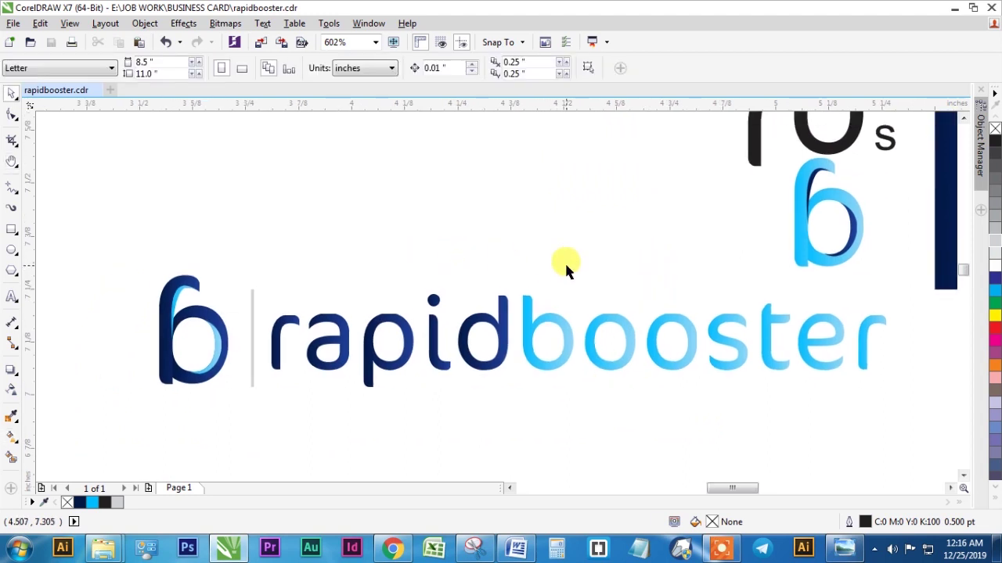
{"action": "left_click", "coordinate": [250, 306]}
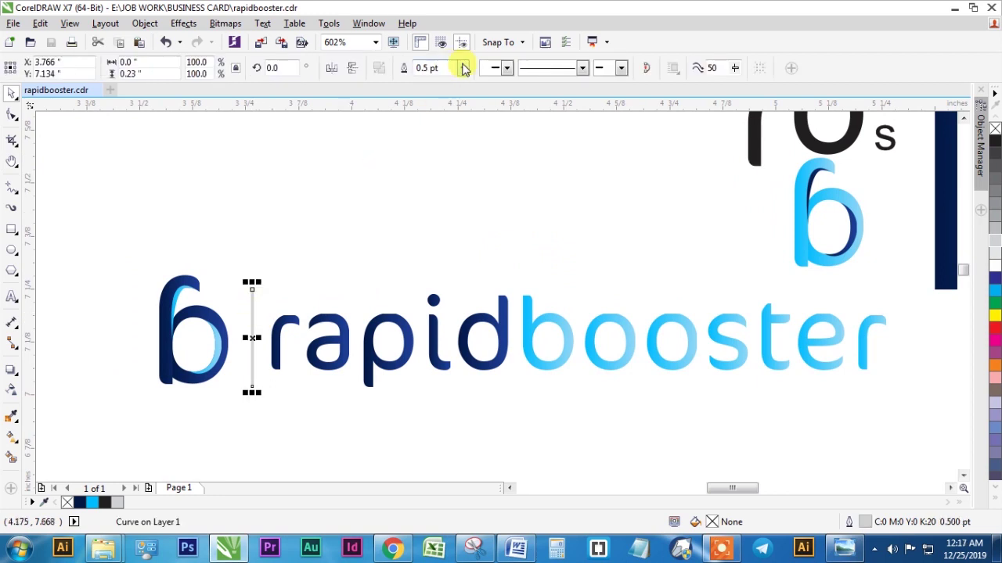
{"action": "left_click", "coordinate": [462, 67]}
{"action": "left_click", "coordinate": [451, 95]}
{"action": "left_click", "coordinate": [266, 293]}
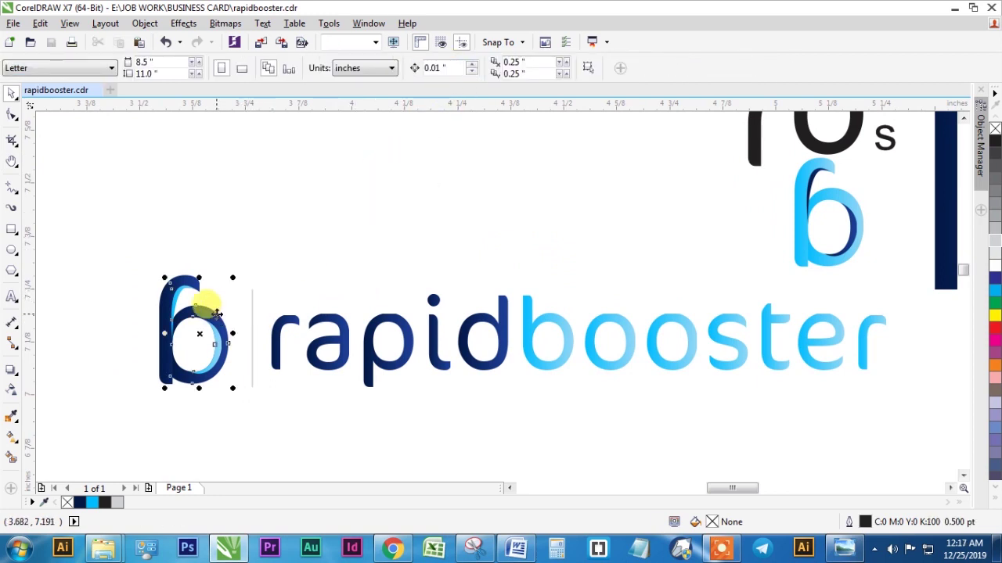
Step: Fill the monogram's dark b shape with the light blue gradient copied from the letter b of "booster"
{"action": "left_click", "coordinate": [208, 310], "text": "ctrl"}
{"action": "left_click", "coordinate": [256, 288]}
{"action": "left_click", "coordinate": [216, 311]}
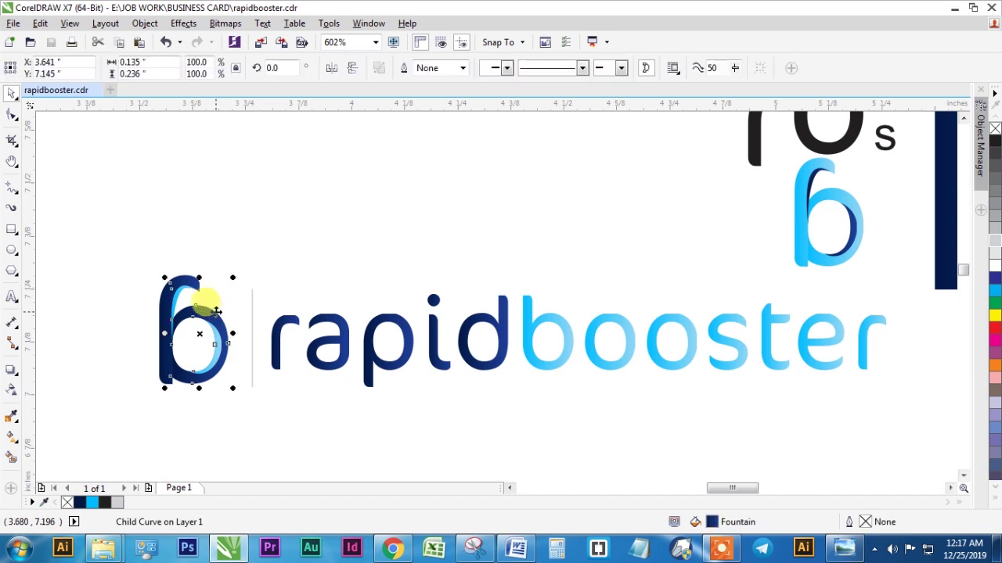
{"action": "key", "text": "ctrl+shift+a"}
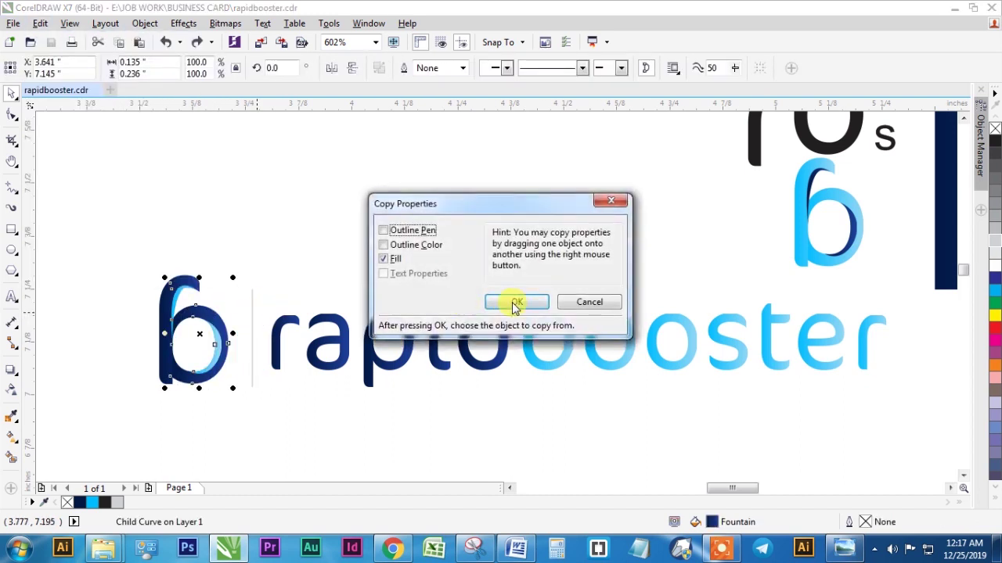
{"action": "left_click", "coordinate": [513, 303]}
{"action": "left_click", "coordinate": [566, 331]}
{"action": "left_click", "coordinate": [237, 271]}
Step: Fill the inner piece of the monogram's bowl with the dark blue gradient copied from the letter d of "rapid"
{"action": "left_click", "coordinate": [217, 342], "text": "ctrl"}
{"action": "key", "text": "alt+e"}
{"action": "left_click", "coordinate": [99, 227]}
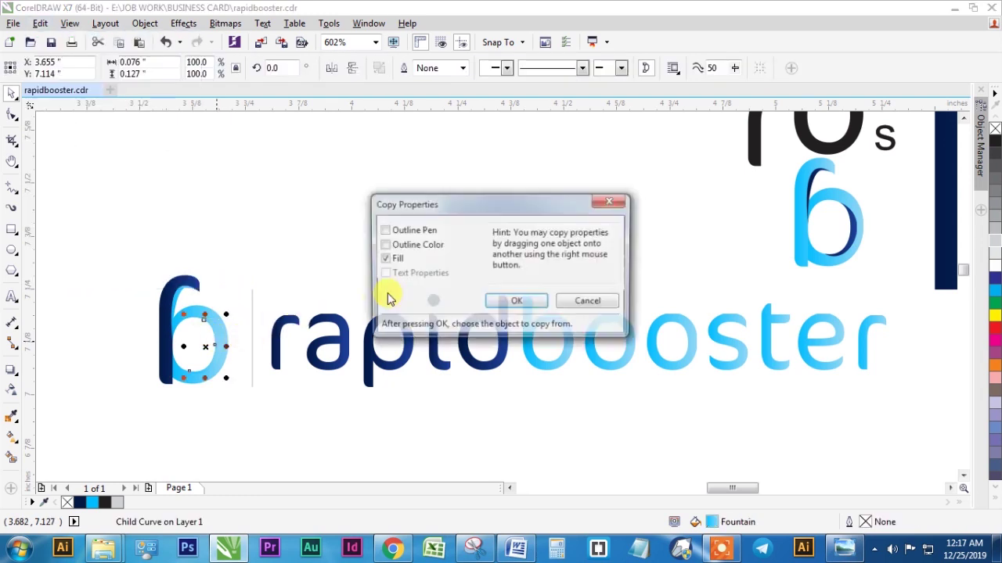
{"action": "left_click", "coordinate": [514, 301]}
{"action": "left_click", "coordinate": [474, 321]}
{"action": "left_click", "coordinate": [349, 251]}
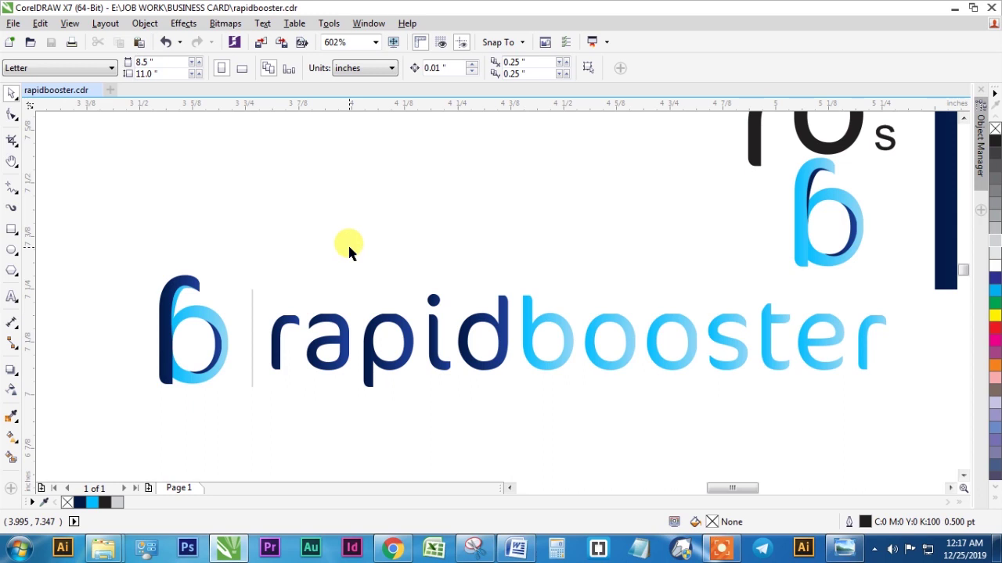
Step: Shift the grey divider line slightly closer to the monogram and a little lower
{"action": "left_click", "coordinate": [171, 291]}
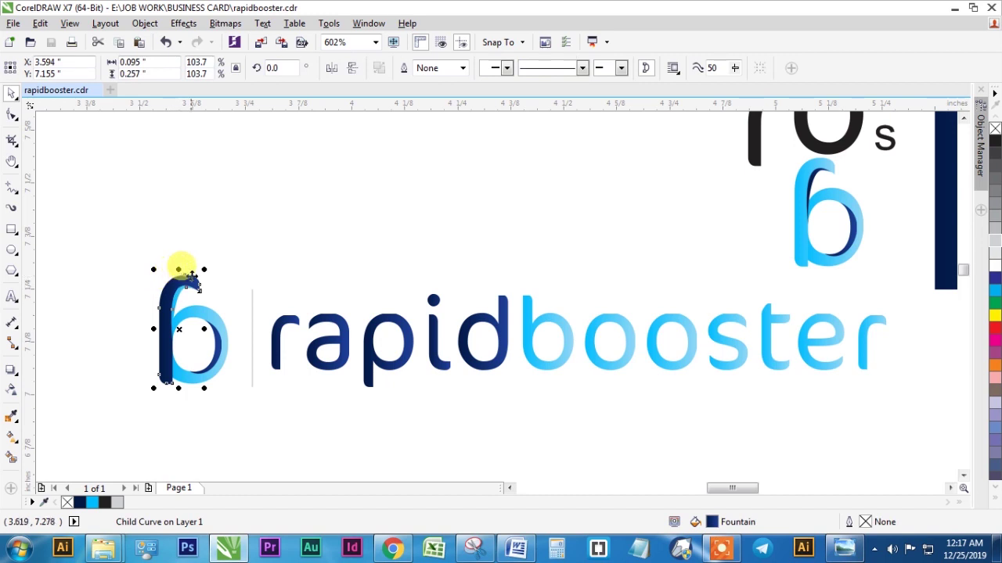
{"action": "left_click", "coordinate": [220, 267]}
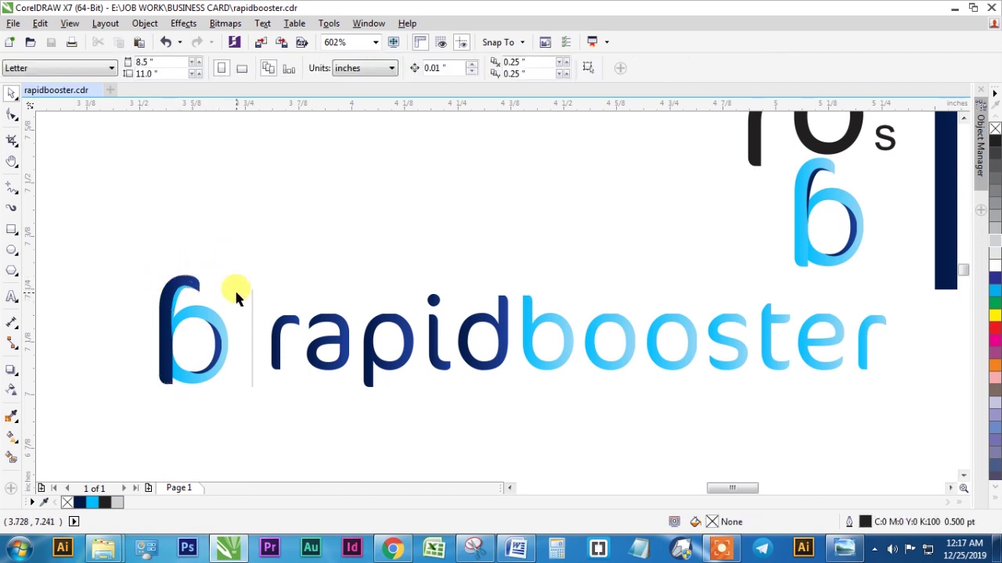
{"action": "left_click_drag", "start_coordinate": [217, 316], "coordinate": [233, 327]}
{"action": "left_click", "coordinate": [220, 257]}
{"action": "left_click", "coordinate": [252, 301]}
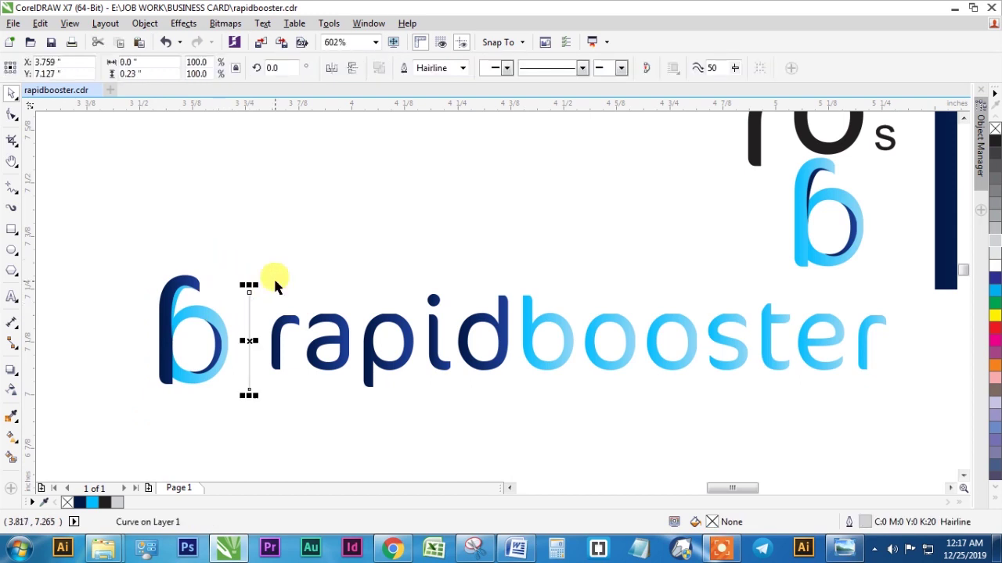
{"action": "left_click", "coordinate": [274, 284]}
Step: Save the document with the complete logo and the gradient rectangles in view
{"action": "scroll", "coordinate": [274, 284], "scroll_direction": "down", "scroll_amount": 2}
{"action": "key", "text": "z"}
{"action": "left_click_drag", "start_coordinate": [209, 212], "coordinate": [561, 323]}
{"action": "key", "text": "ctrl+s"}
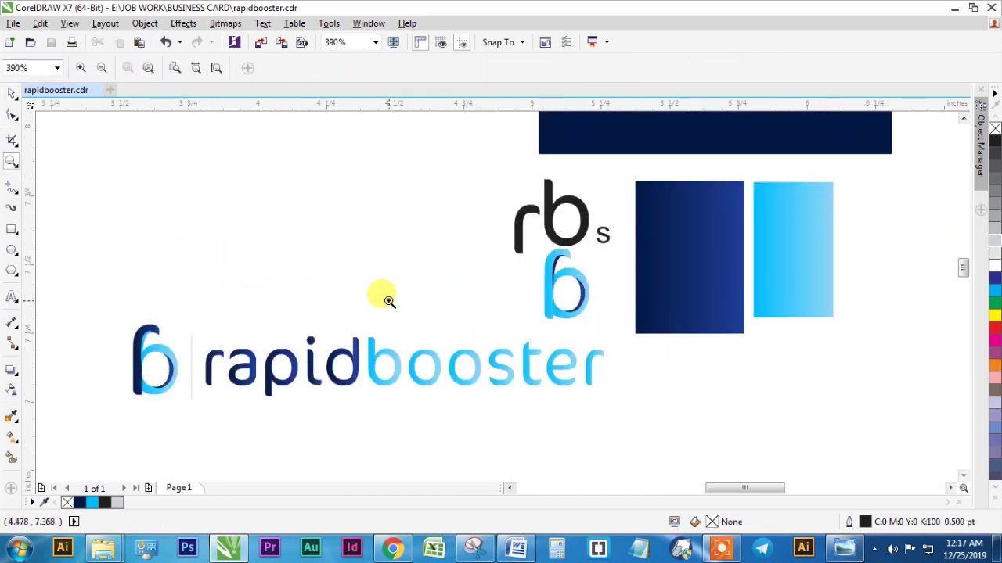
Step: Move the rb drafts, the light blue monogram and both gradient rectangles up and over to sit above the logo
{"action": "key", "text": "space"}
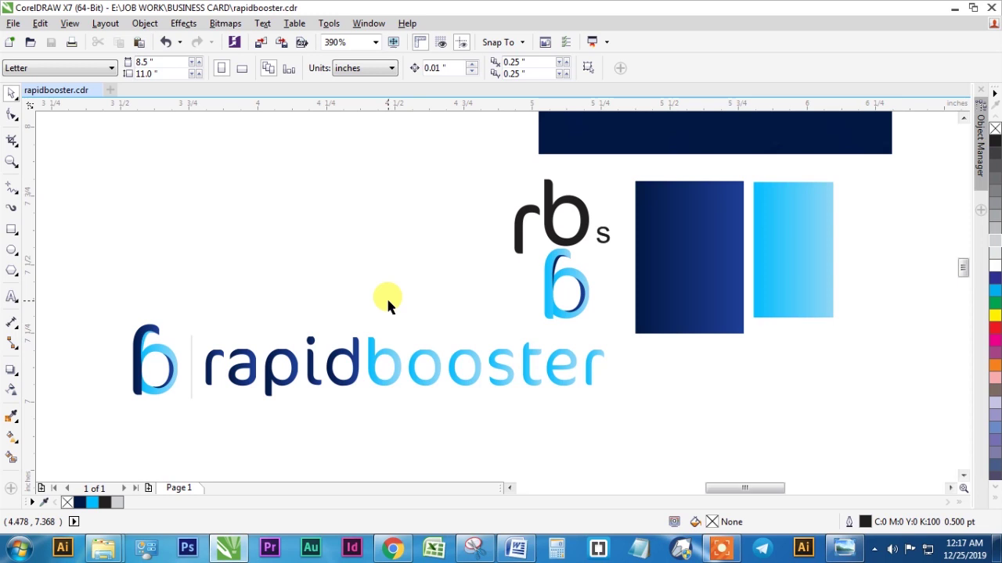
{"action": "key", "text": "h"}
{"action": "left_click_drag", "start_coordinate": [388, 298], "coordinate": [419, 332]}
{"action": "key", "text": "space"}
{"action": "left_click_drag", "start_coordinate": [515, 196], "coordinate": [887, 374]}
{"action": "left_click_drag", "start_coordinate": [841, 333], "coordinate": [471, 216]}
{"action": "scroll", "coordinate": [462, 271], "scroll_direction": "down", "scroll_amount": 1}
{"action": "left_click", "coordinate": [468, 283]}
Step: Duplicate the complete logo directly below the original
{"action": "left_click_drag", "start_coordinate": [591, 294], "coordinate": [306, 360]}
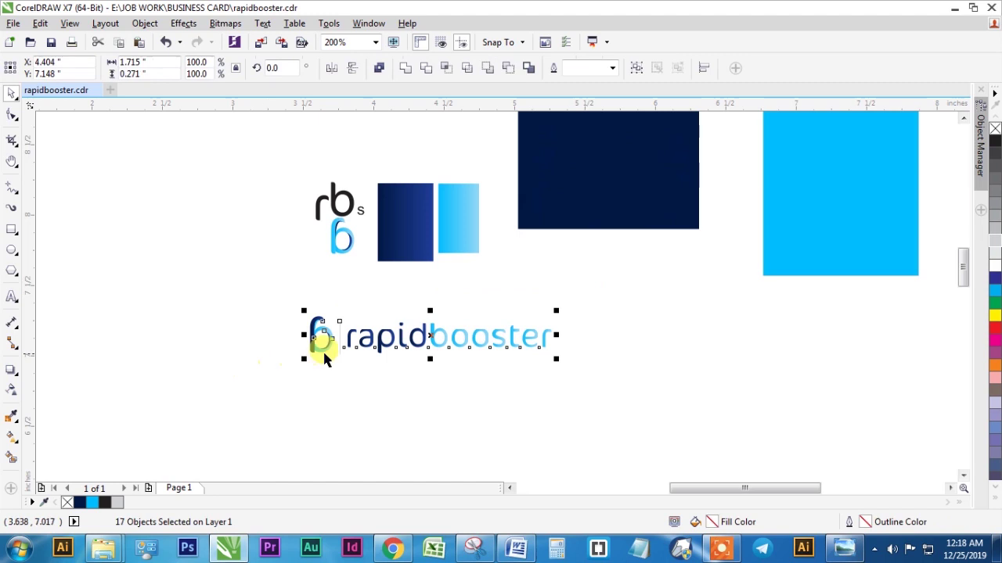
{"action": "left_click_drag", "start_coordinate": [373, 336], "coordinate": [373, 405]}
{"action": "right_click", "coordinate": [373, 405]}
{"action": "left_click", "coordinate": [381, 364]}
Step: Place a copy of the light blue monogram beside the duplicated logo and group its pieces
{"action": "left_click_drag", "start_coordinate": [284, 213], "coordinate": [293, 399]}
{"action": "right_click", "coordinate": [293, 400]}
{"action": "key", "text": "z"}
{"action": "left_click_drag", "start_coordinate": [255, 321], "coordinate": [606, 440]}
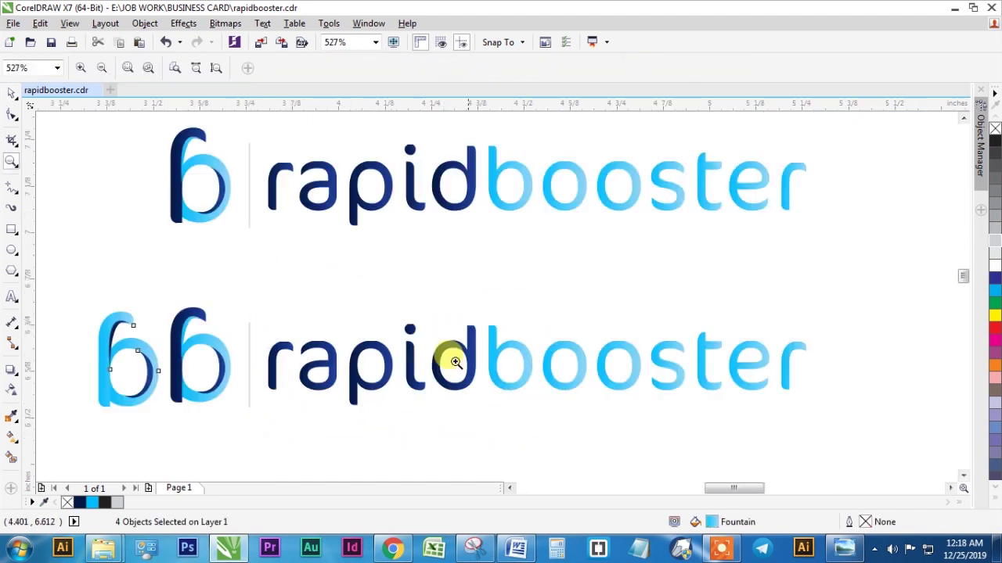
{"action": "key", "text": "ctrl+g"}
Step: Delete the duplicated logo's dark monogram and move the light blue monogram into its place before the divider
{"action": "left_click", "coordinate": [227, 366], "text": "shift"}
{"action": "left_click_drag", "start_coordinate": [152, 268], "coordinate": [238, 415]}
{"action": "key", "text": "Delete"}
{"action": "left_click", "coordinate": [134, 336]}
{"action": "left_click_drag", "start_coordinate": [134, 336], "coordinate": [207, 344]}
{"action": "left_click", "coordinate": [410, 338]}
Step: Fill the letters of "rapid" in the lower logo with the light blue gradient copied from its monogram
{"action": "left_click_drag", "start_coordinate": [482, 296], "coordinate": [257, 417]}
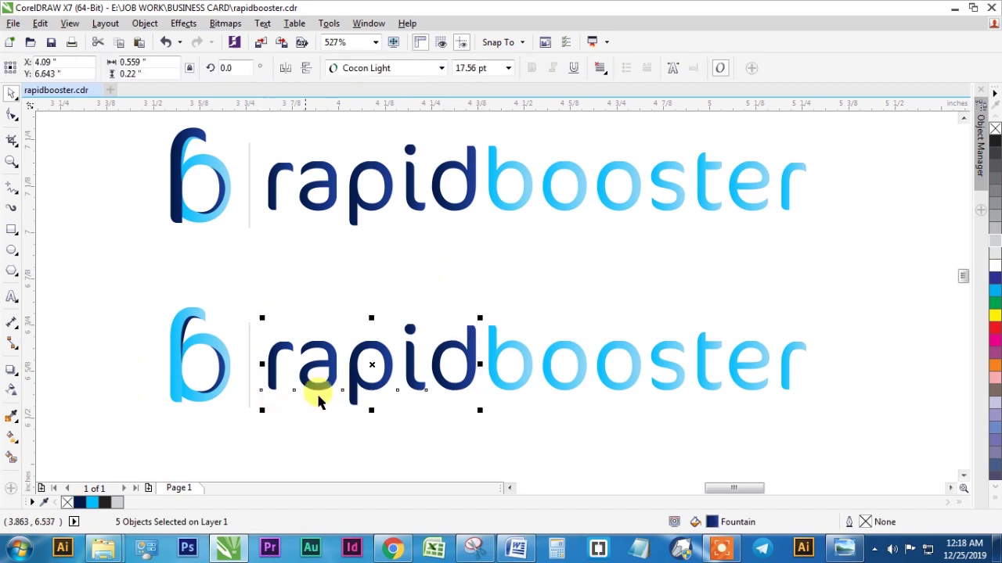
{"action": "key", "text": "alt+e"}
{"action": "key", "text": "m"}
{"action": "left_click", "coordinate": [513, 302]}
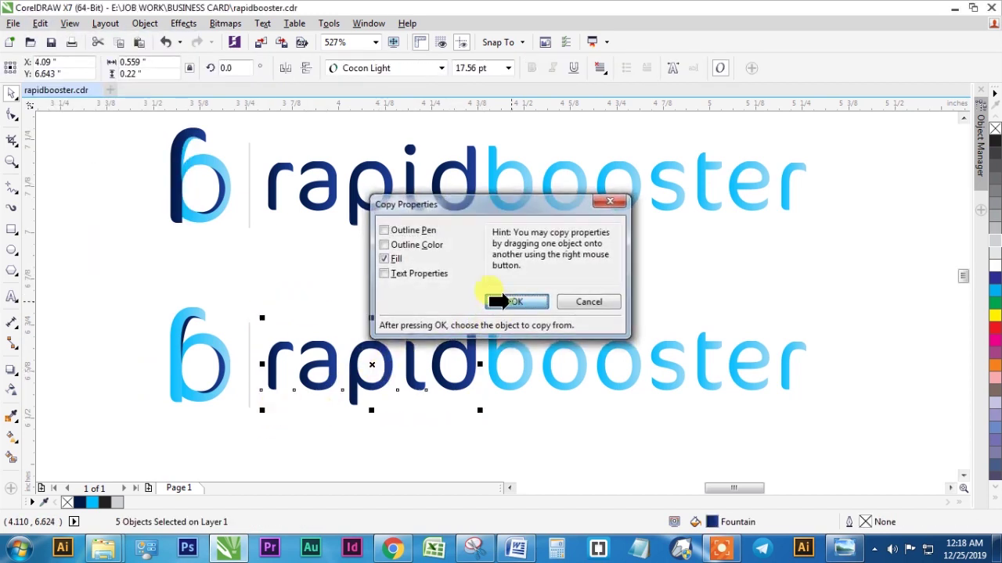
{"action": "left_click", "coordinate": [186, 345]}
{"action": "left_click", "coordinate": [461, 268]}
Step: Fill the letters of "booster" in the lower logo with the dark blue gradient copied from its monogram's inner piece
{"action": "left_click_drag", "start_coordinate": [463, 266], "coordinate": [850, 406]}
{"action": "key", "text": "alt+e"}
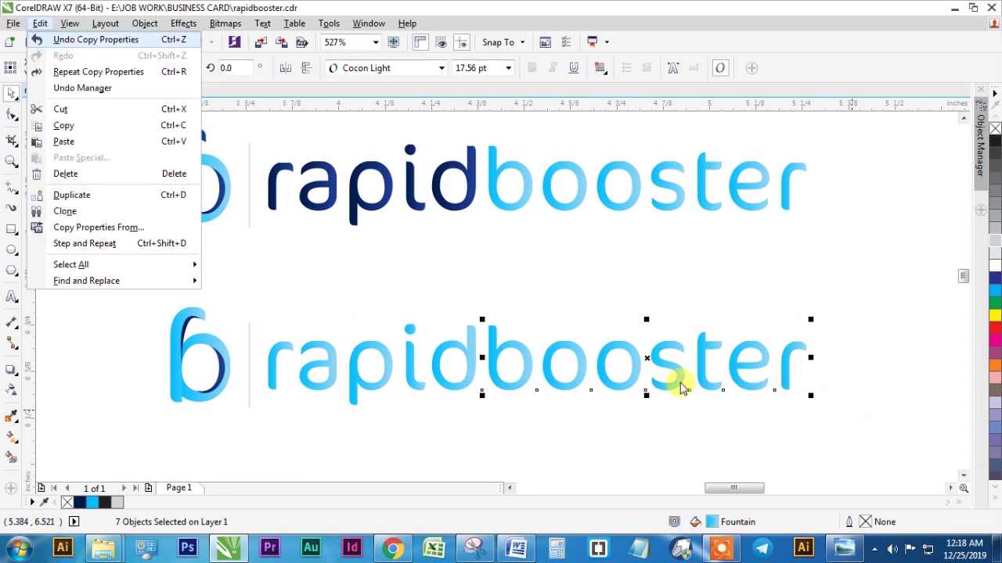
{"action": "key", "text": "m"}
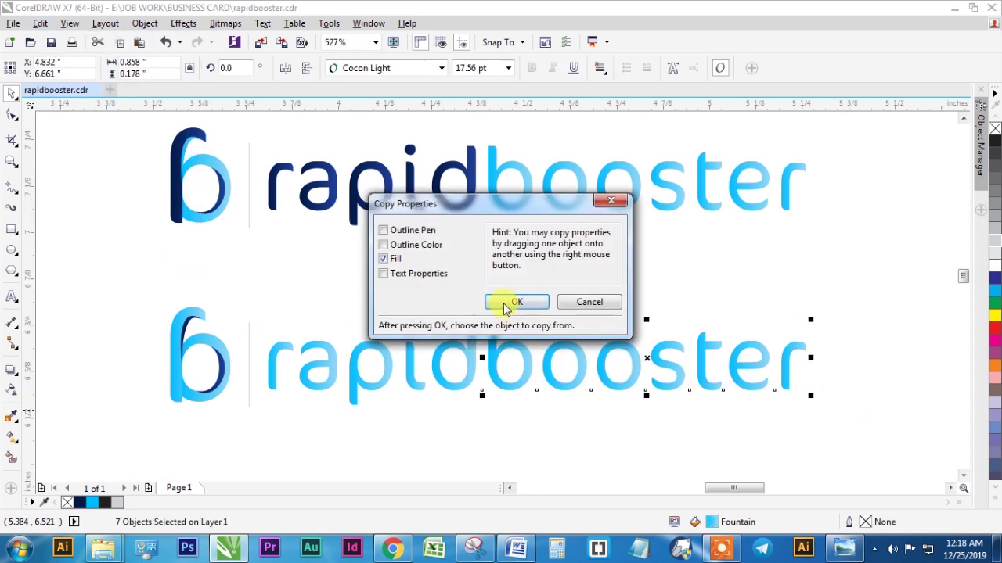
{"action": "left_click", "coordinate": [515, 302]}
{"action": "left_click", "coordinate": [181, 323]}
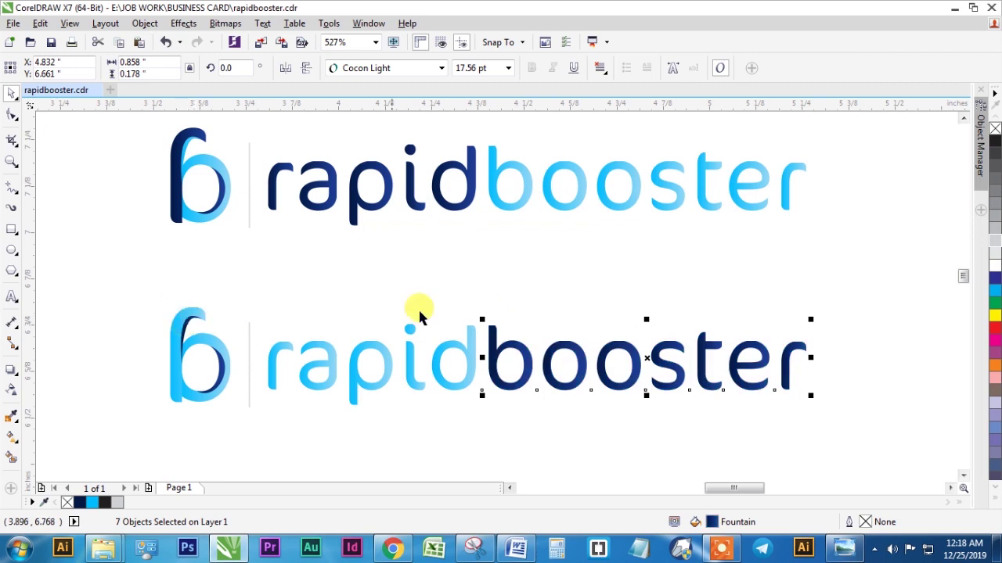
{"action": "left_click", "coordinate": [460, 298]}
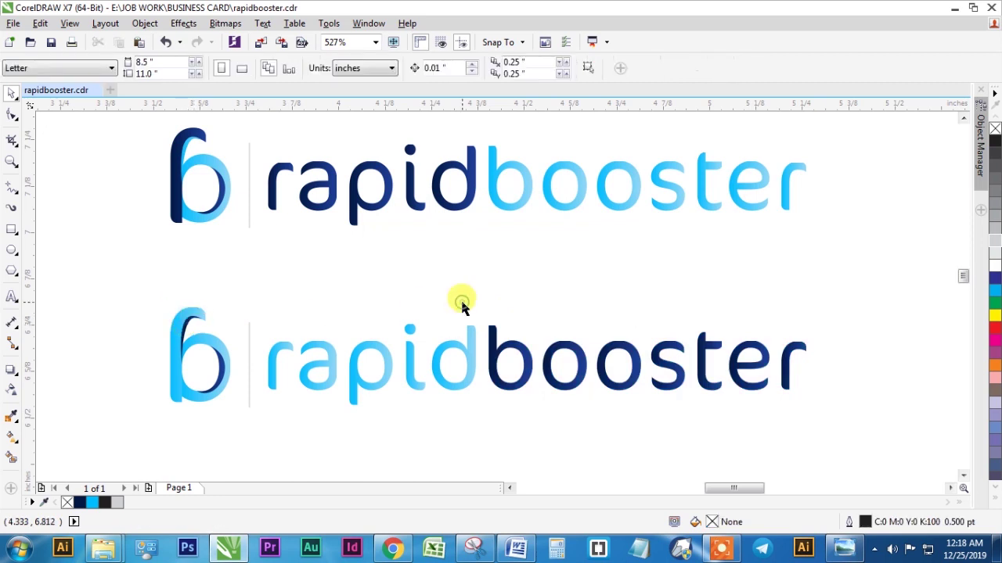
Step: Fill the b shape of the lower monogram with the dark blue gradient copied from the letter b of "booster"
{"action": "left_click", "coordinate": [221, 344], "text": "ctrl"}
{"action": "key", "text": "alt+e"}
{"action": "key", "text": "m"}
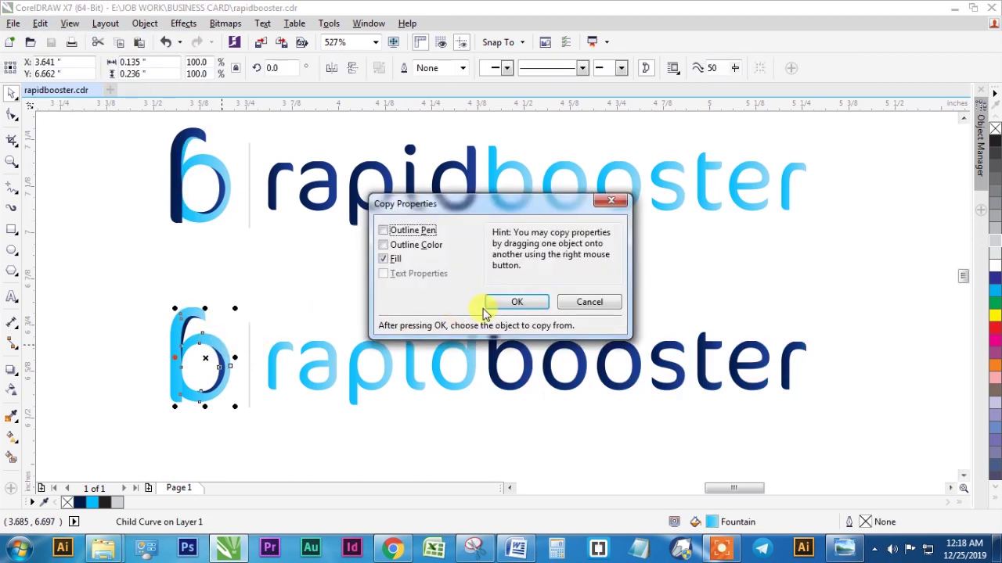
{"action": "left_click", "coordinate": [515, 302]}
{"action": "left_click", "coordinate": [492, 337]}
{"action": "left_click", "coordinate": [384, 294]}
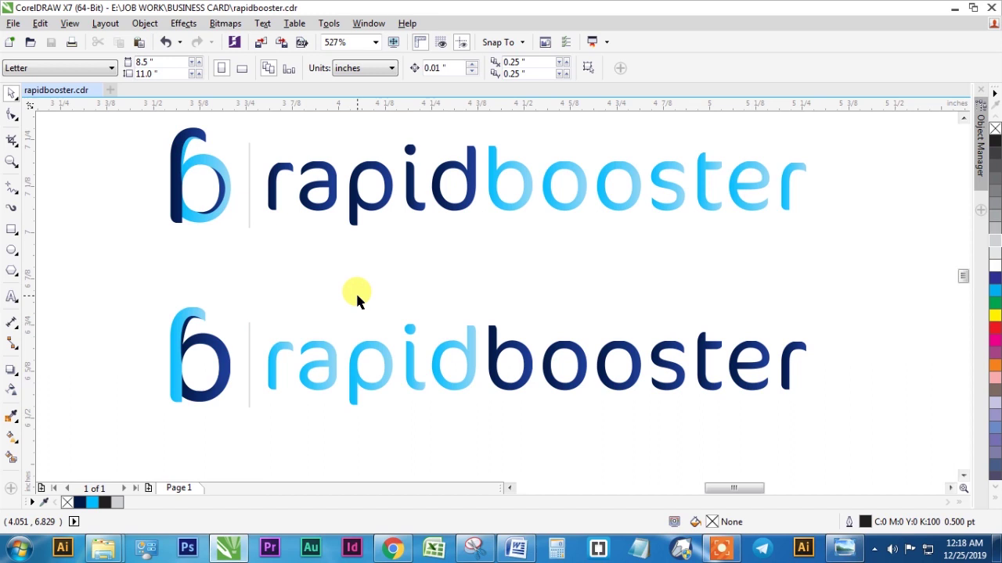
Step: Undo the latest recolouring of the lower logo back to its version with an all-light-blue wordmark
{"action": "scroll", "coordinate": [355, 291], "scroll_direction": "down", "scroll_amount": 2}
{"action": "left_click_drag", "start_coordinate": [236, 285], "coordinate": [628, 402]}
{"action": "key", "text": "ctrl+z"}
{"action": "key", "text": "ctrl+z"}
{"action": "key", "text": "ctrl+z"}
{"action": "key", "text": "ctrl+z"}
Step: Redo the recolouring and move the light-and-dark logo down so it sits below an all-light-blue version
{"action": "key", "text": "ctrl+shift+z"}
{"action": "key", "text": "ctrl+shift+z"}
{"action": "key", "text": "ctrl+shift+z"}
{"action": "key", "text": "ctrl+shift+z"}
{"action": "left_click_drag", "start_coordinate": [439, 349], "coordinate": [426, 417]}
{"action": "key", "text": "z"}
{"action": "left_click_drag", "start_coordinate": [230, 223], "coordinate": [620, 430]}
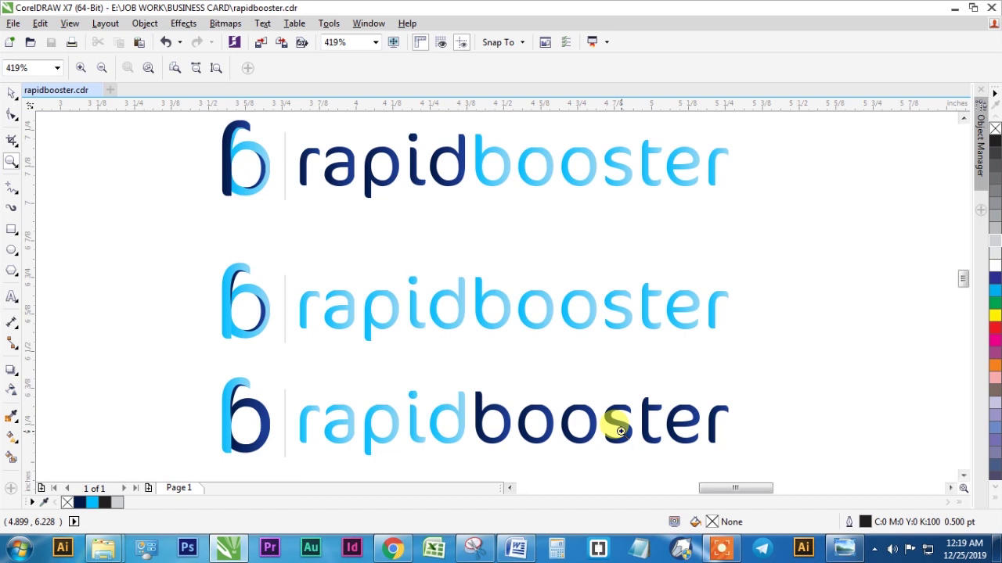
{"action": "left_click", "coordinate": [722, 548]}
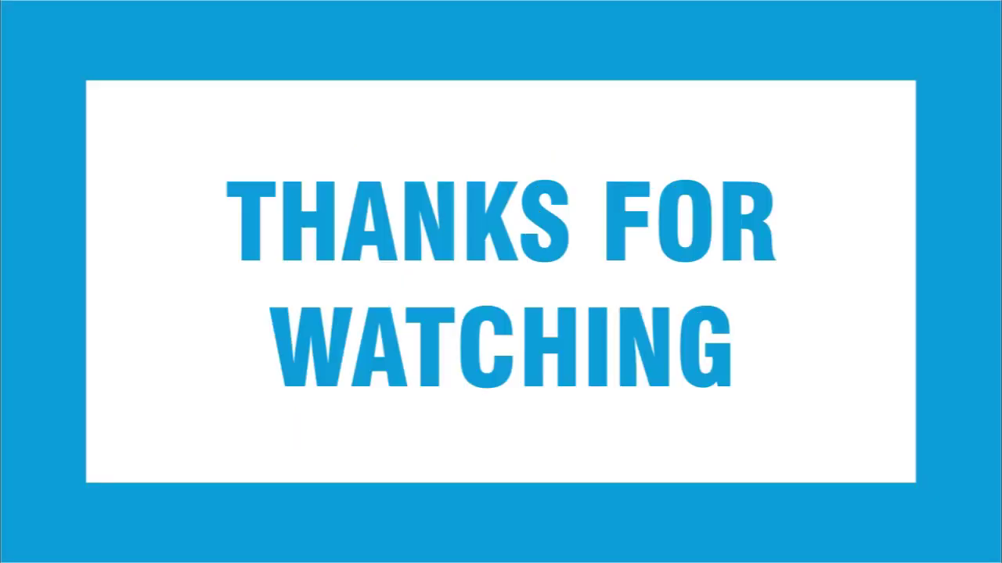